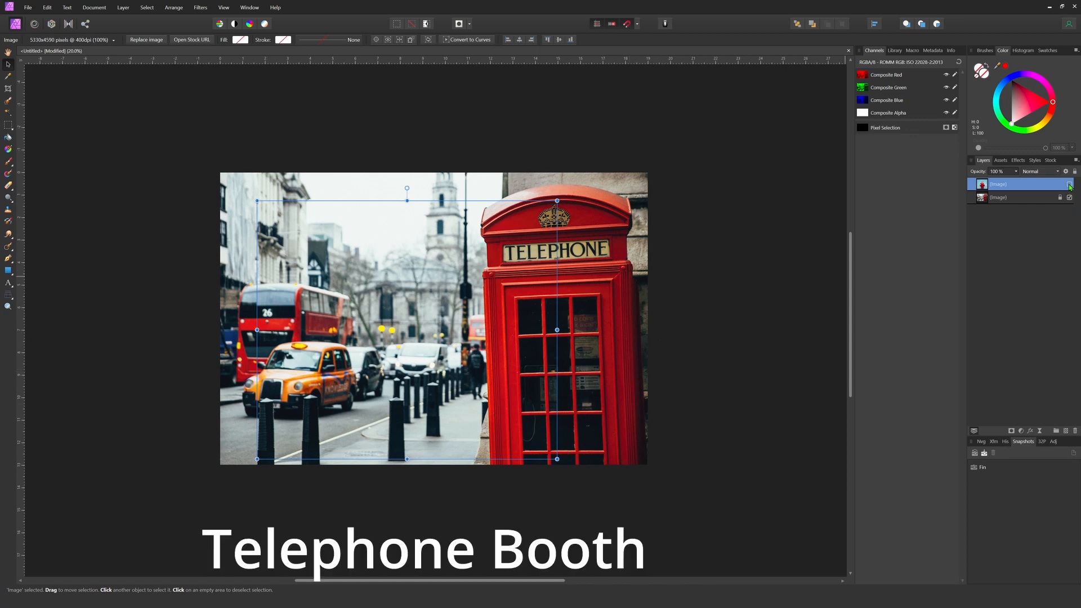
# Step: Show the image layer of the laughing man over the street photo
pyautogui.click(1069, 185)
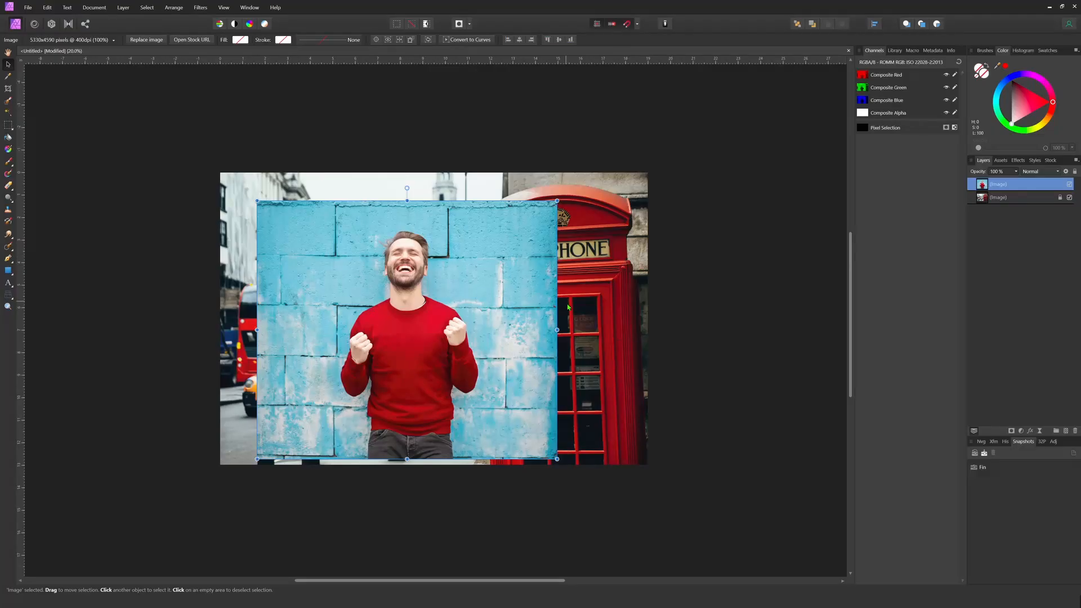
pyautogui.click(1012, 200)
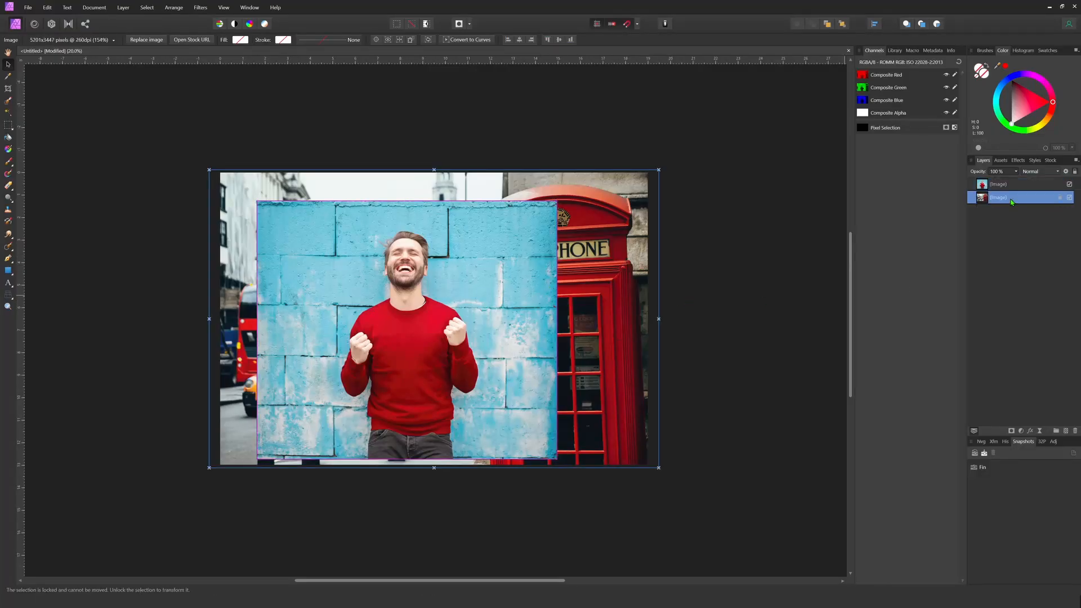
# Step: Search the Pexels stock photos for "city" and browse the pictures
pyautogui.click(1050, 161)
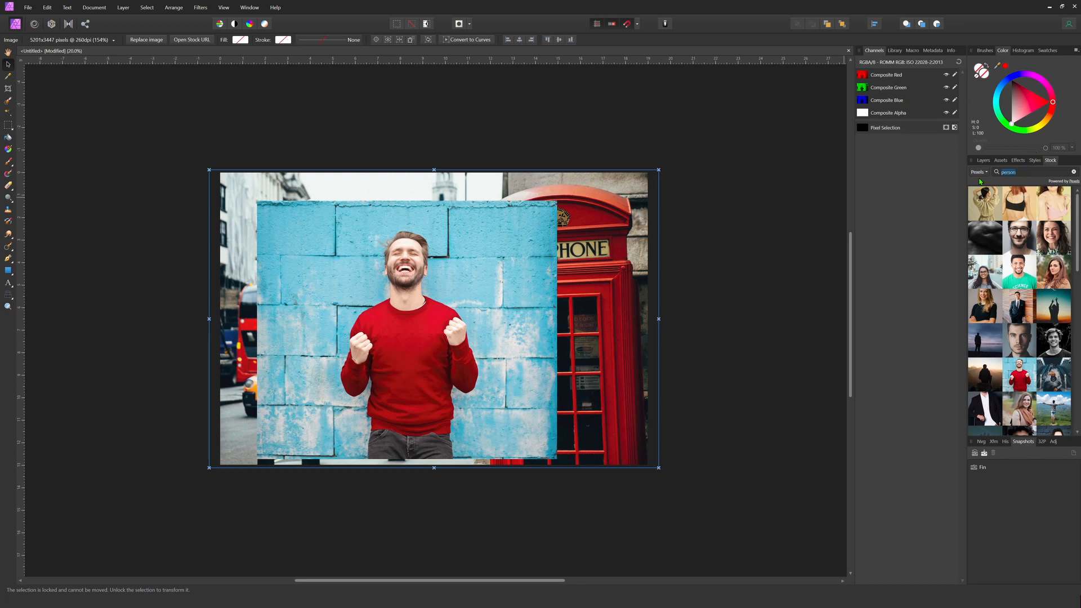
pyautogui.write('city')
pyautogui.press('Return')
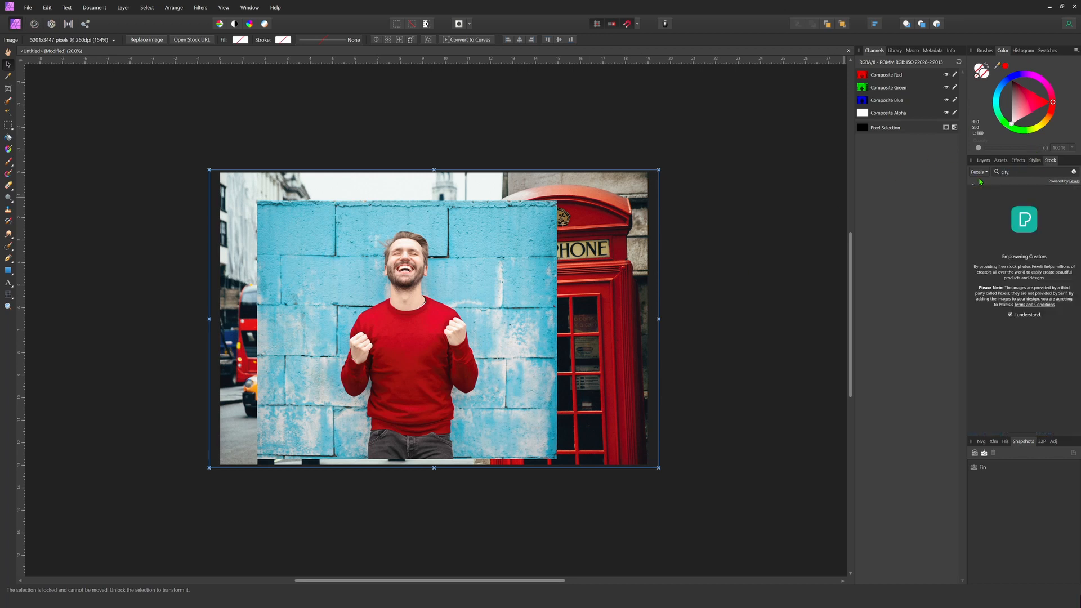
pyautogui.scroll(-3, 1041, 317)
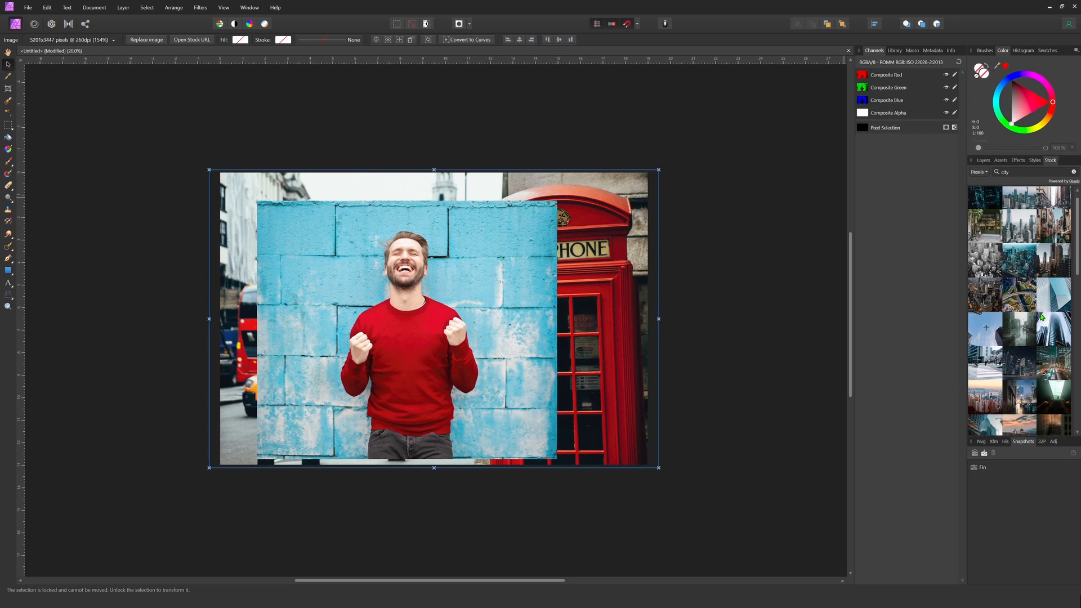
pyautogui.scroll(-10, 1039, 318)
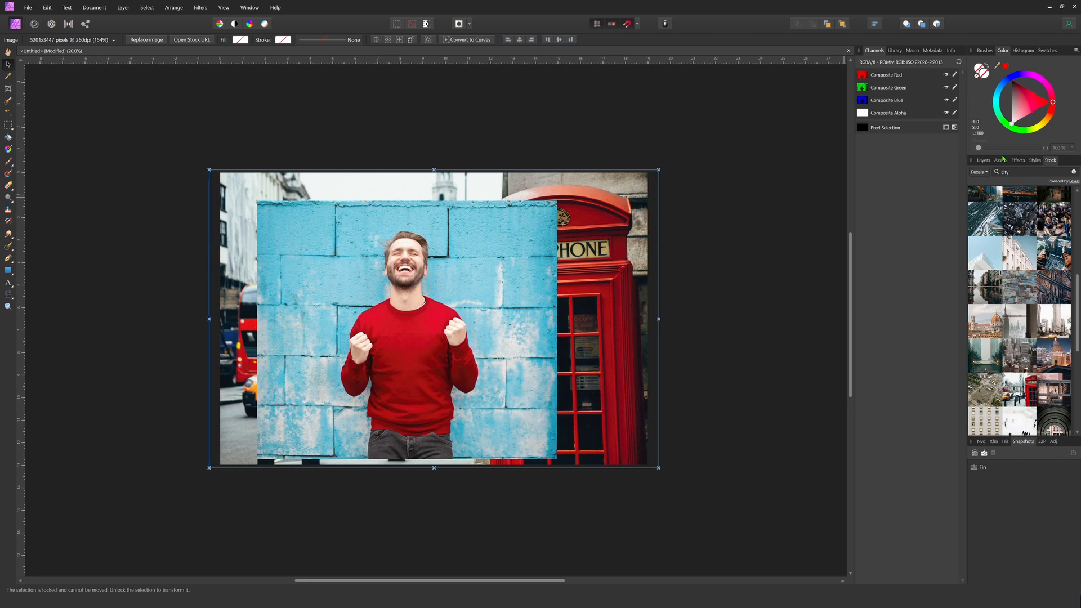
# Step: Select the man on his image layer with the Selection Brush, reducing the brush width to 71 px for the finer areas
pyautogui.click(983, 161)
pyautogui.click(1038, 185)
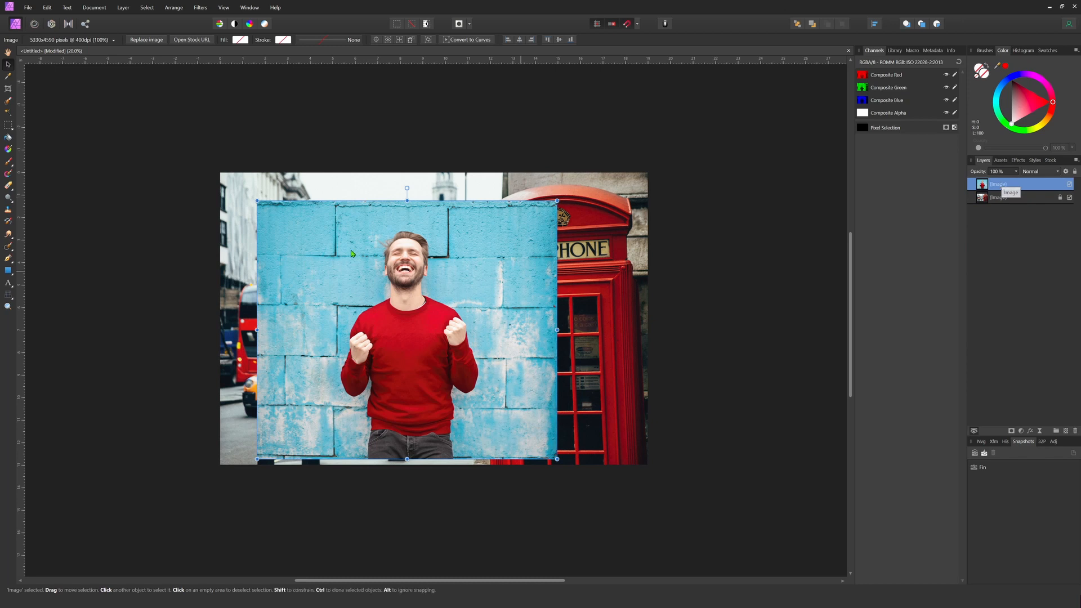
pyautogui.click(9, 101)
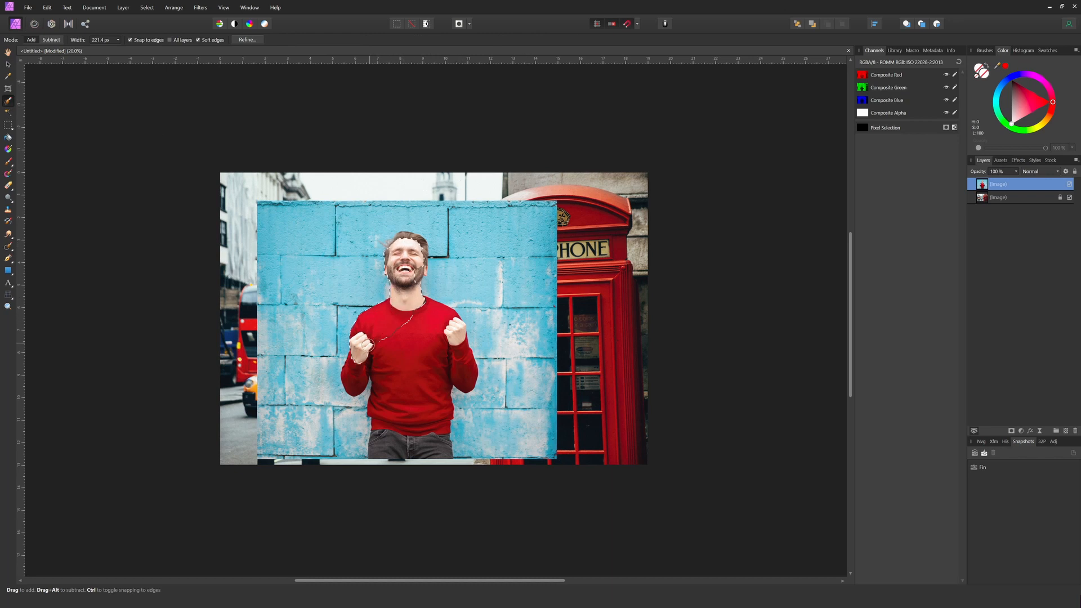
pyautogui.moveTo(377, 345)
pyautogui.mouseDown()
pyautogui.moveTo(405, 357)
pyautogui.moveTo(388, 425)
pyautogui.moveTo(421, 429)
pyautogui.moveTo(456, 334)
pyautogui.mouseUp()
pyautogui.press('[')
pyautogui.press('[')
pyautogui.press('[')
pyautogui.press('[')
pyautogui.press('[')
# Step: Start refining the selection and paint with the Matte brush over the leftover patch at the left side of the neck
pyautogui.click(245, 40)
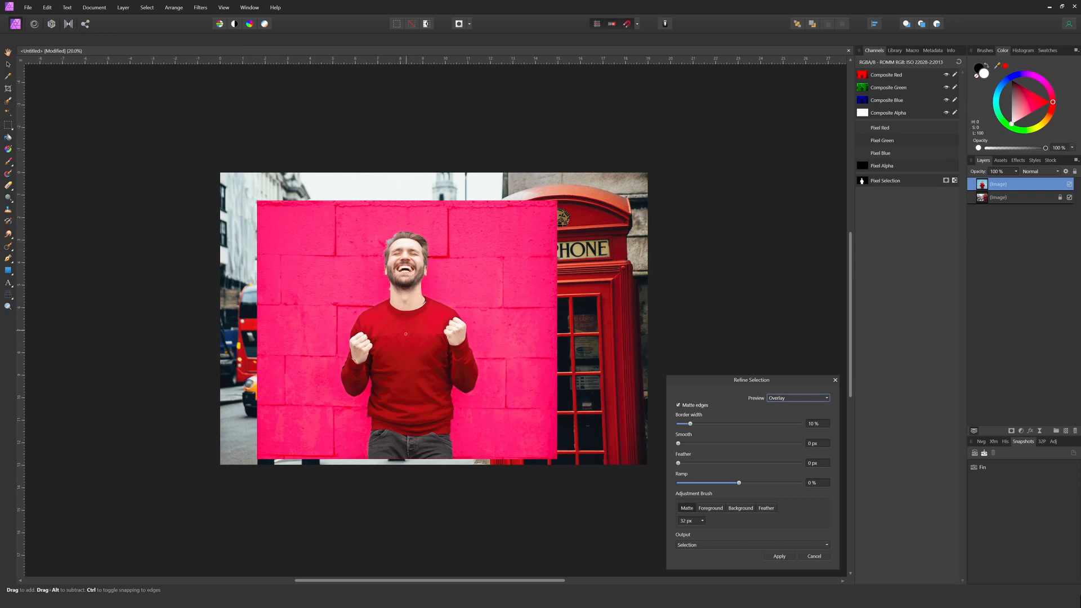
pyautogui.scroll(5, 414, 346)
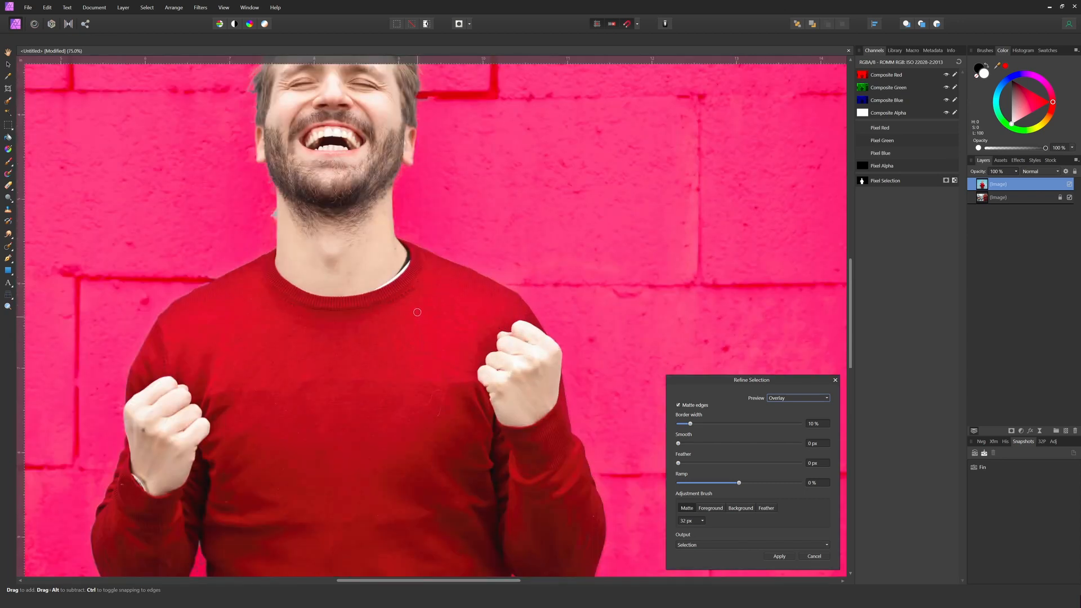
pyautogui.press('space')
pyautogui.moveTo(356, 237); pyautogui.dragTo(365, 398)
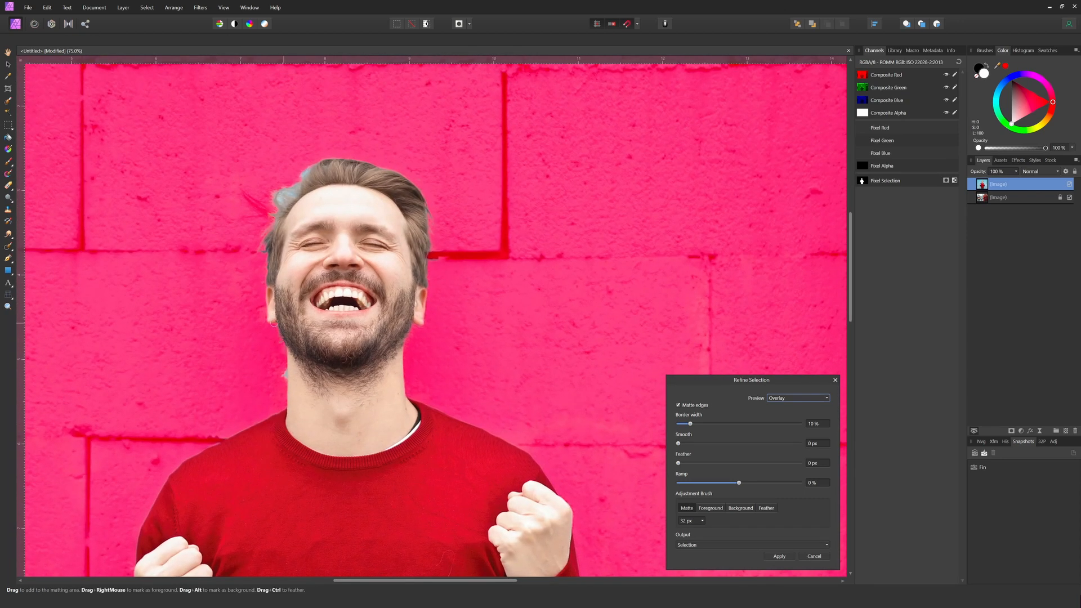
pyautogui.press(']')
pyautogui.press(']')
pyautogui.press(']')
pyautogui.press(']')
pyautogui.press(']')
pyautogui.press(']')
pyautogui.moveTo(287, 366); pyautogui.dragTo(284, 386)
# Step: Enlarge the Matte brush to 131 px and paint along the hair edge at the upper left of the head
pyautogui.press(']')
pyautogui.press(']')
pyautogui.press(']')
pyautogui.press(']')
pyautogui.press(']')
pyautogui.press(']')
pyautogui.press(']')
pyautogui.press(']')
pyautogui.moveTo(346, 160)
pyautogui.mouseDown()
pyautogui.moveTo(308, 173)
pyautogui.moveTo(279, 212)
pyautogui.mouseUp()
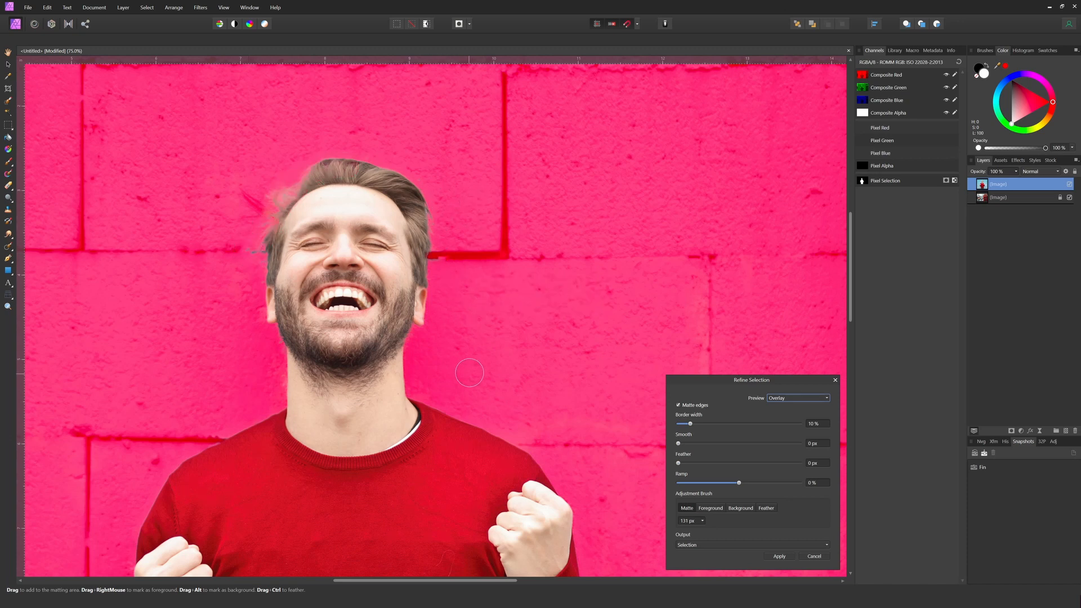
# Step: Mark the small gap between the torso and the arm on the right as Background with a 22 px brush
pyautogui.press('space')
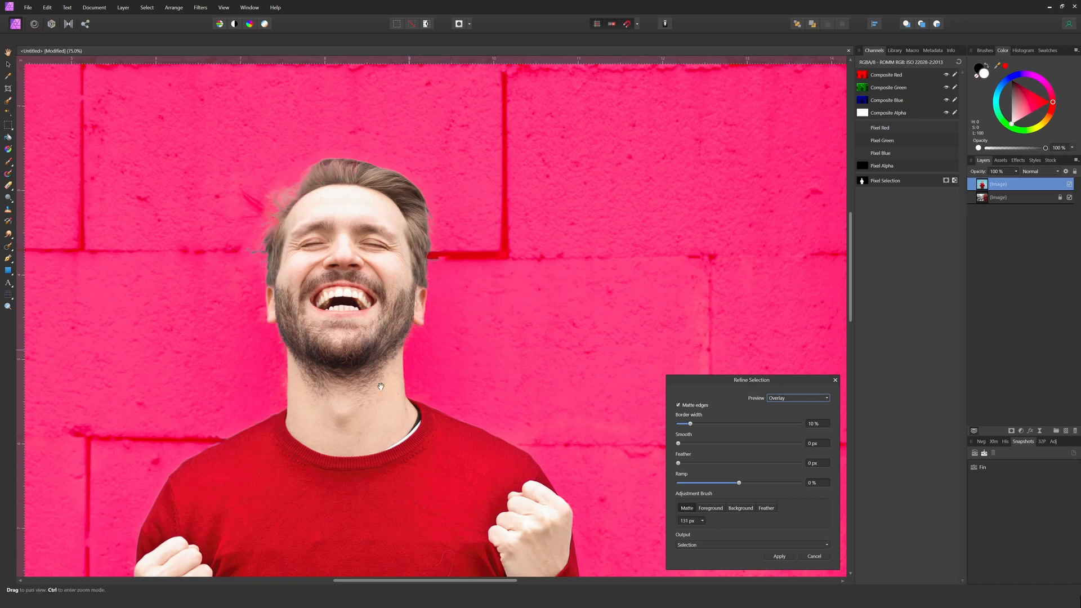
pyautogui.moveTo(309, 565); pyautogui.dragTo(428, 340)
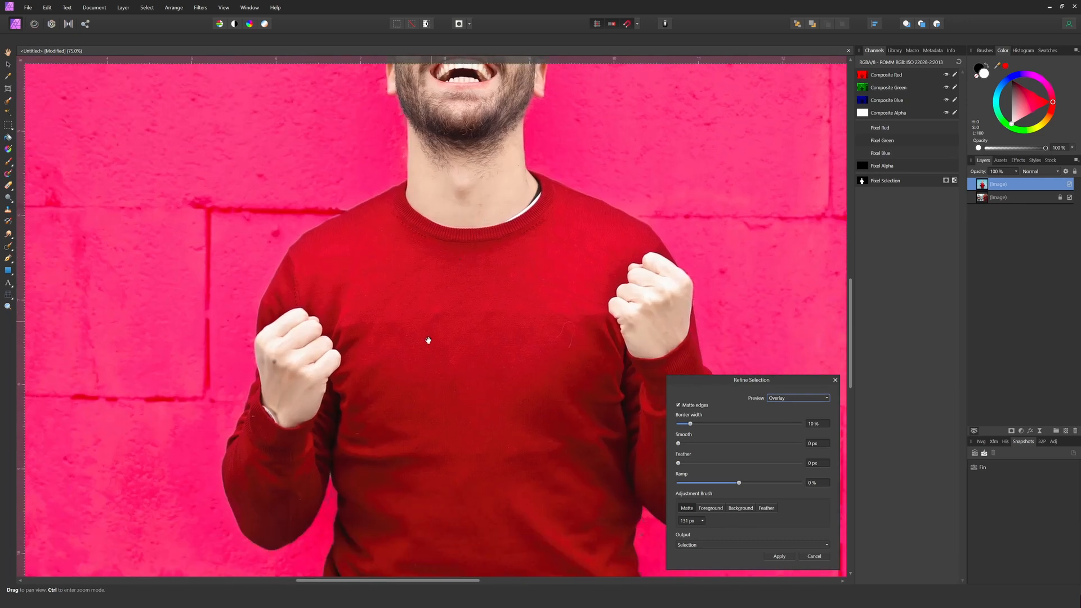
pyautogui.moveTo(425, 425)
pyautogui.mouseDown()
pyautogui.moveTo(387, 283)
pyautogui.moveTo(393, 319)
pyautogui.moveTo(401, 285)
pyautogui.mouseUp()
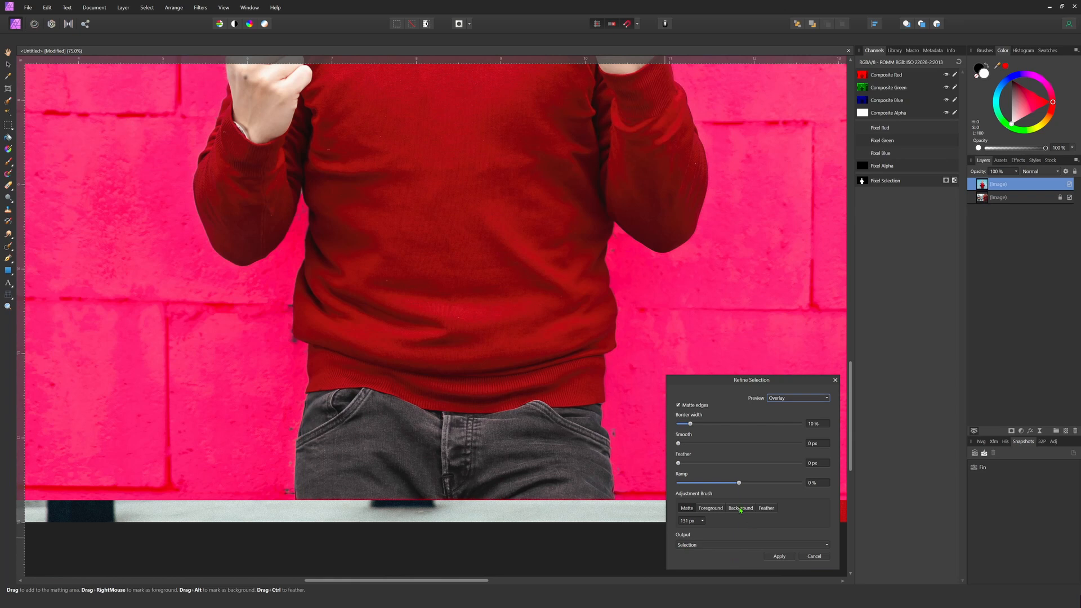
pyautogui.click(740, 509)
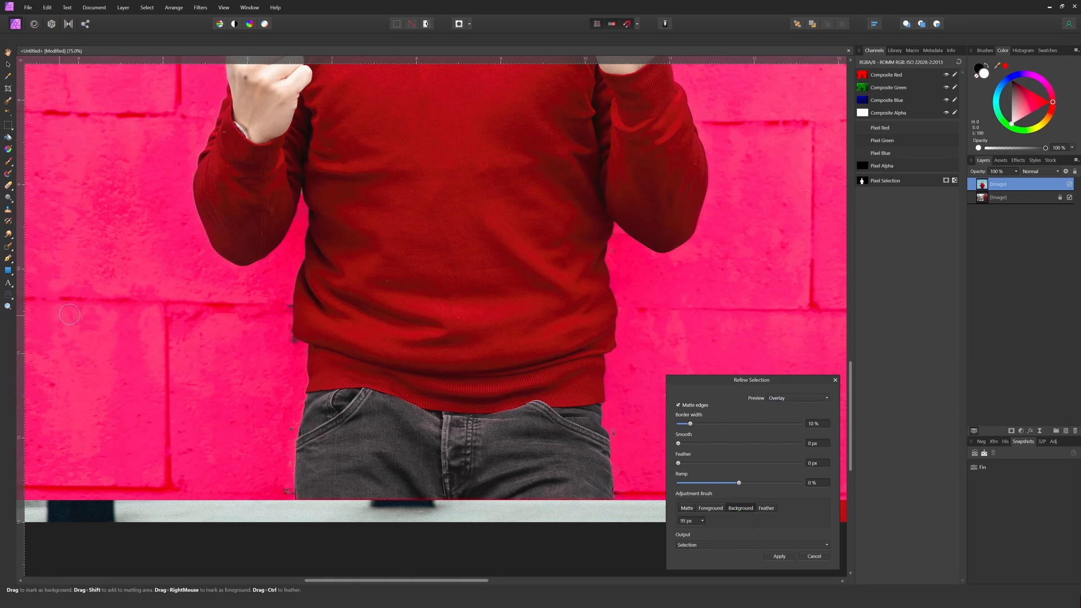
pyautogui.press('[')
pyautogui.press('[')
pyautogui.press('[')
pyautogui.press('[')
pyautogui.press('[')
pyautogui.press('[')
pyautogui.press('[')
pyautogui.press('[')
pyautogui.press('[')
pyautogui.press('[')
pyautogui.press('[')
pyautogui.press('[')
pyautogui.press('[')
pyautogui.press('[')
pyautogui.moveTo(612, 250); pyautogui.dragTo(619, 249)
pyautogui.click(617, 248)
# Step: Preview the selection on a Black matte and clean up the stray fringe beside the hair with the adjustment brush
pyautogui.press('space')
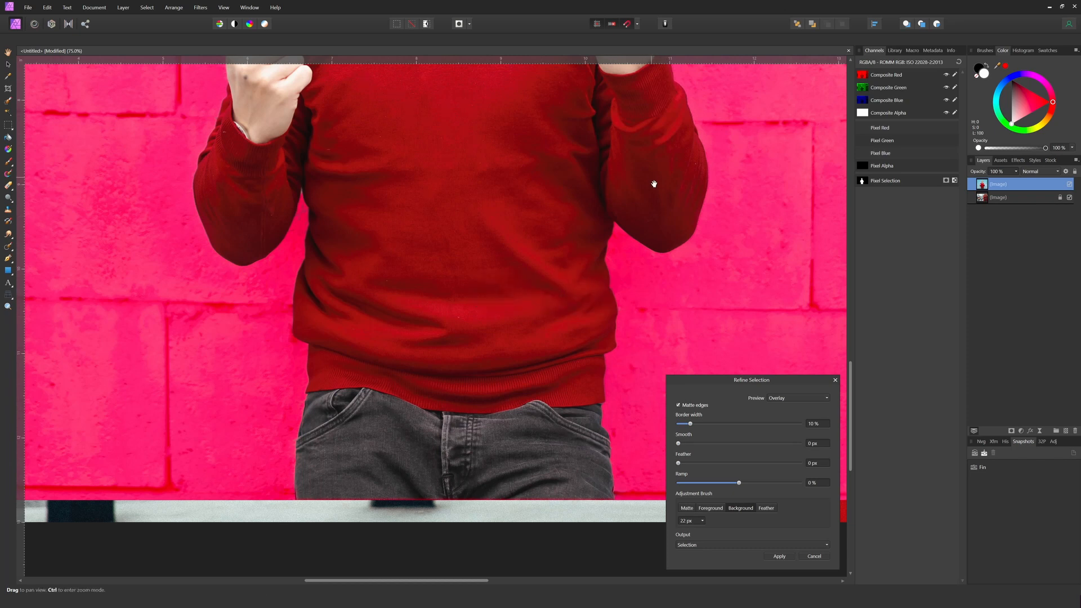
pyautogui.moveTo(653, 197)
pyautogui.mouseDown()
pyautogui.moveTo(570, 391)
pyautogui.moveTo(568, 437)
pyautogui.mouseUp()
pyautogui.moveTo(582, 209); pyautogui.dragTo(587, 326)
pyautogui.moveTo(551, 221); pyautogui.dragTo(612, 376)
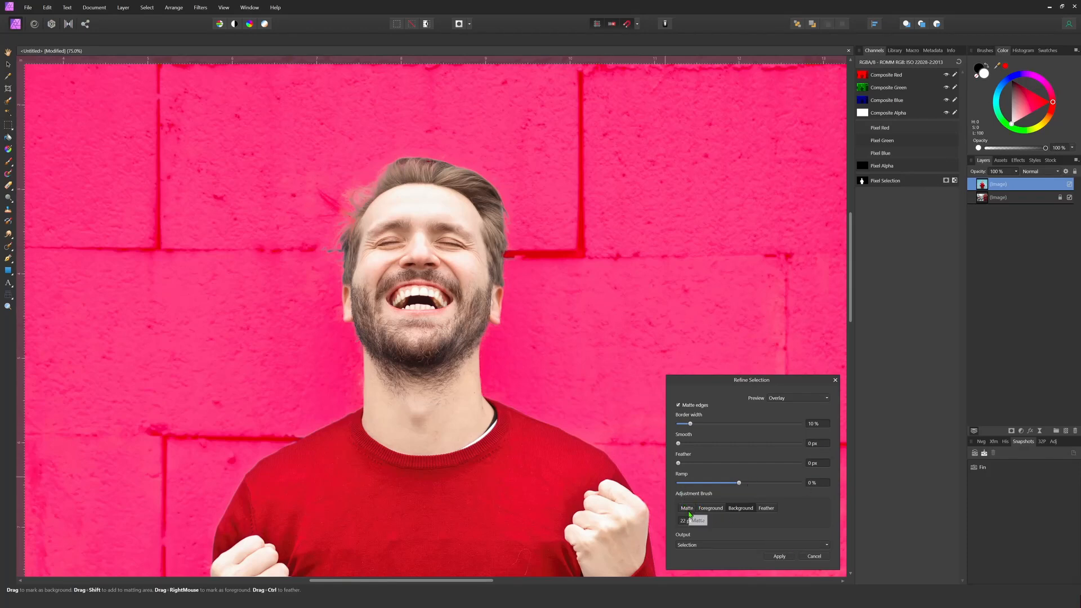
pyautogui.click(688, 508)
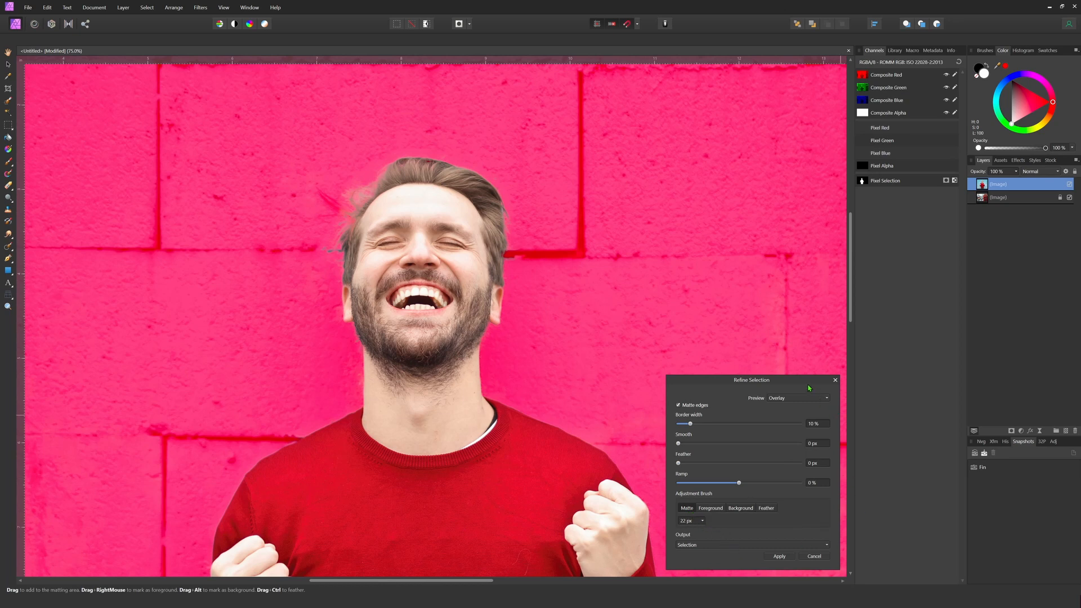
pyautogui.click(807, 398)
pyautogui.click(794, 418)
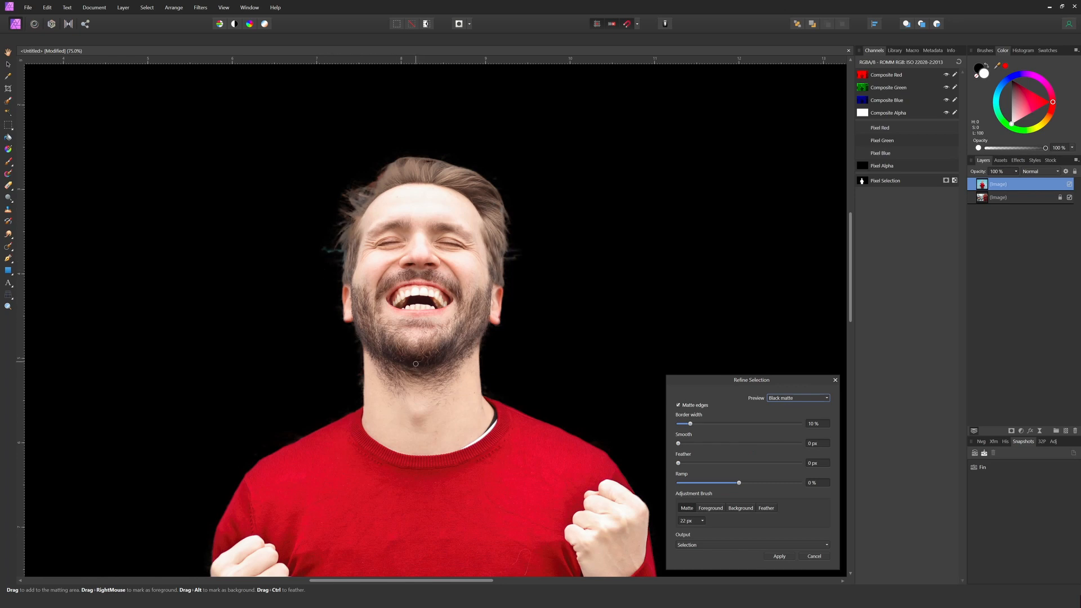
pyautogui.moveTo(325, 250); pyautogui.dragTo(339, 252)
pyautogui.click(740, 508)
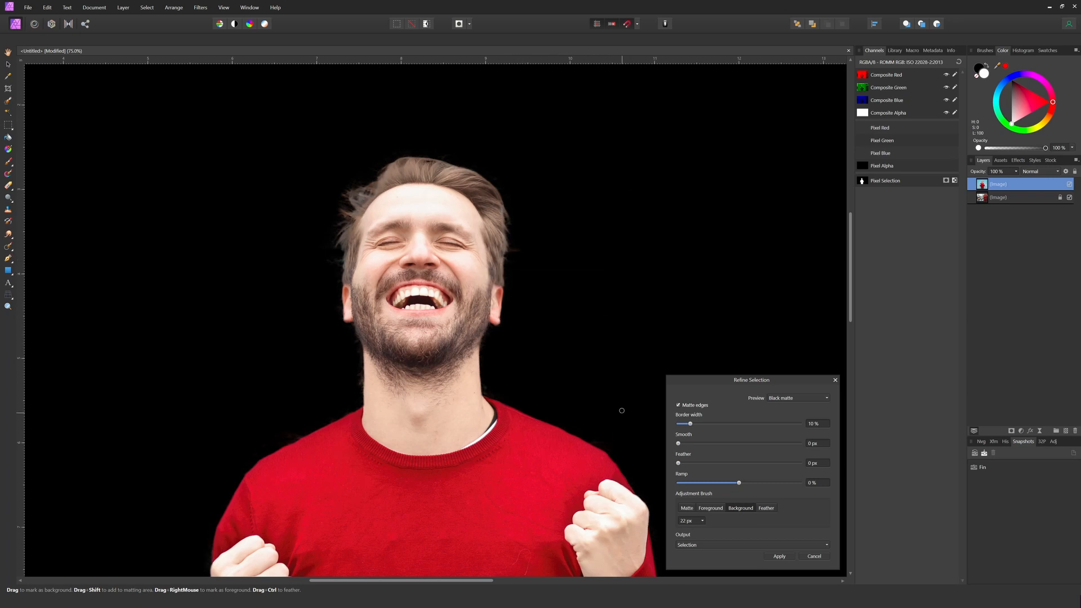
# Step: Return the preview to Overlay and apply the refined selection as a new layer with mask
pyautogui.press('space')
pyautogui.moveTo(473, 497); pyautogui.dragTo(456, 309)
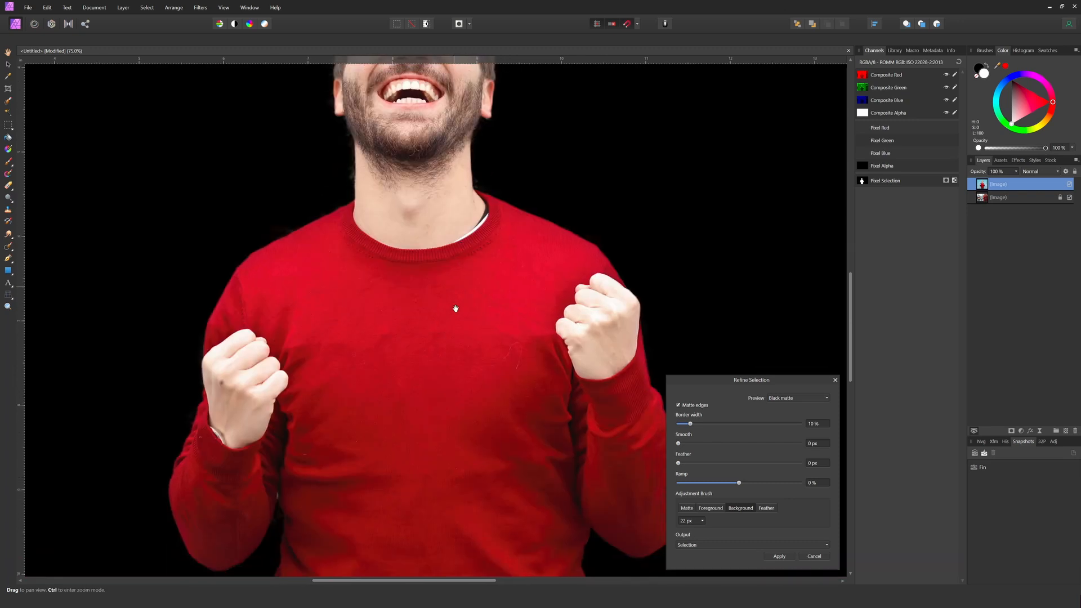
pyautogui.moveTo(477, 515); pyautogui.dragTo(432, 377)
pyautogui.moveTo(492, 369); pyautogui.dragTo(497, 348)
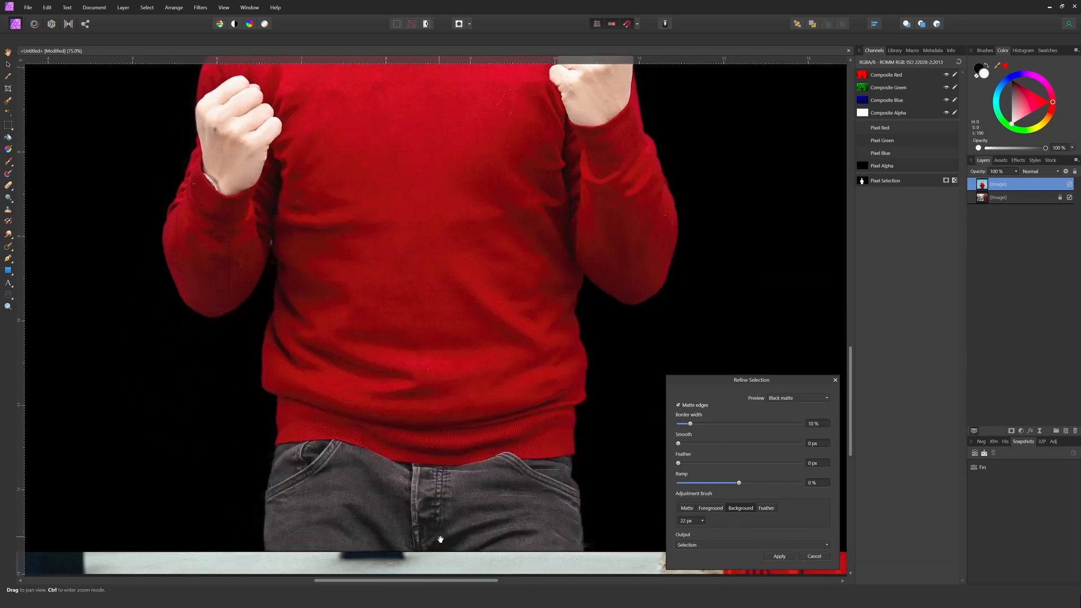
pyautogui.moveTo(463, 208); pyautogui.dragTo(463, 398)
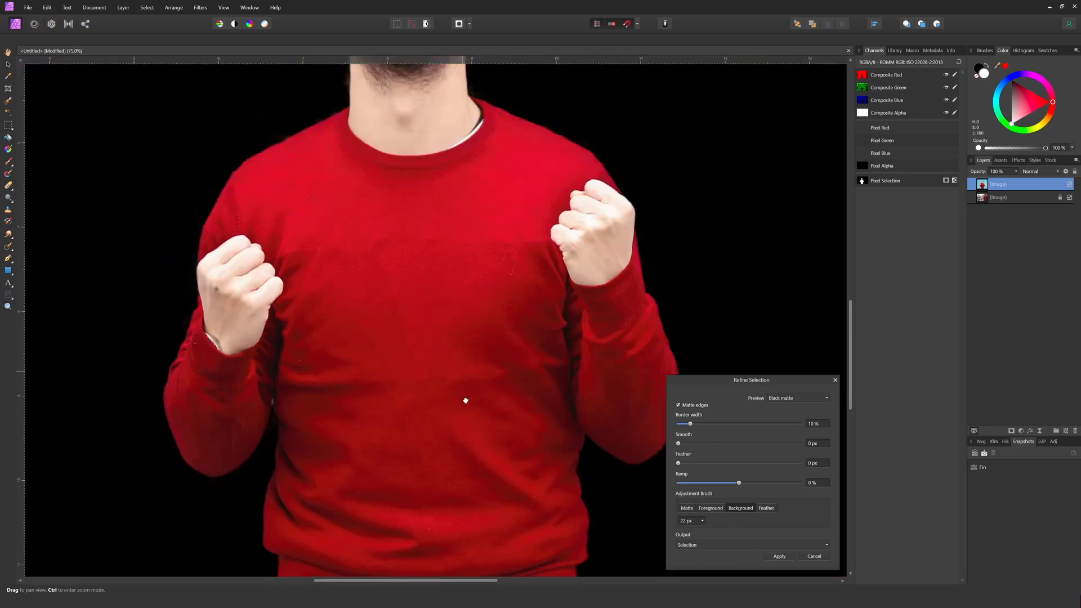
pyautogui.moveTo(468, 279); pyautogui.dragTo(509, 454)
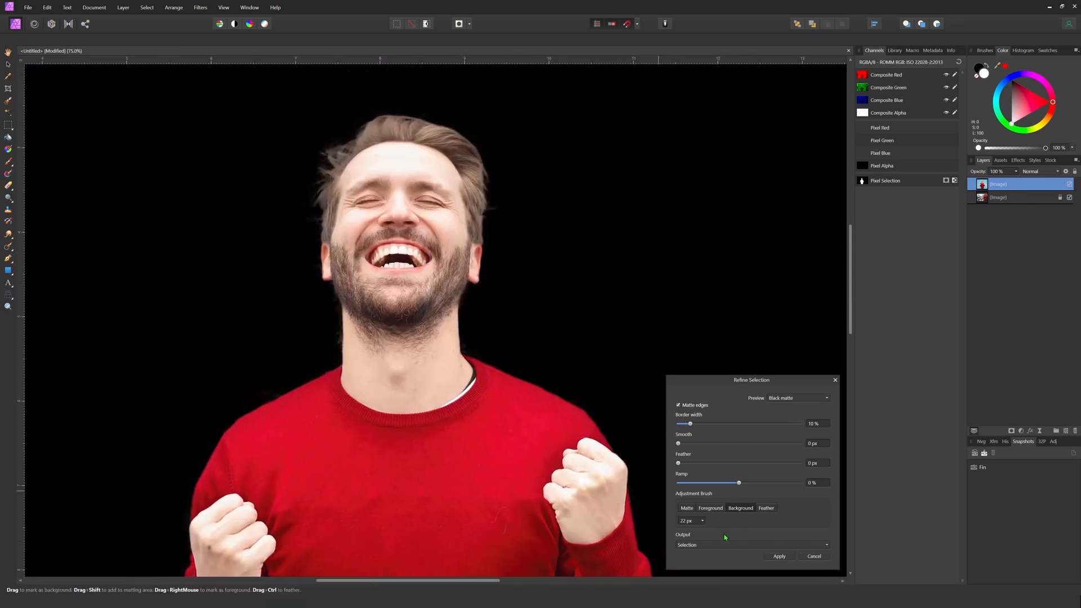
pyautogui.click(809, 398)
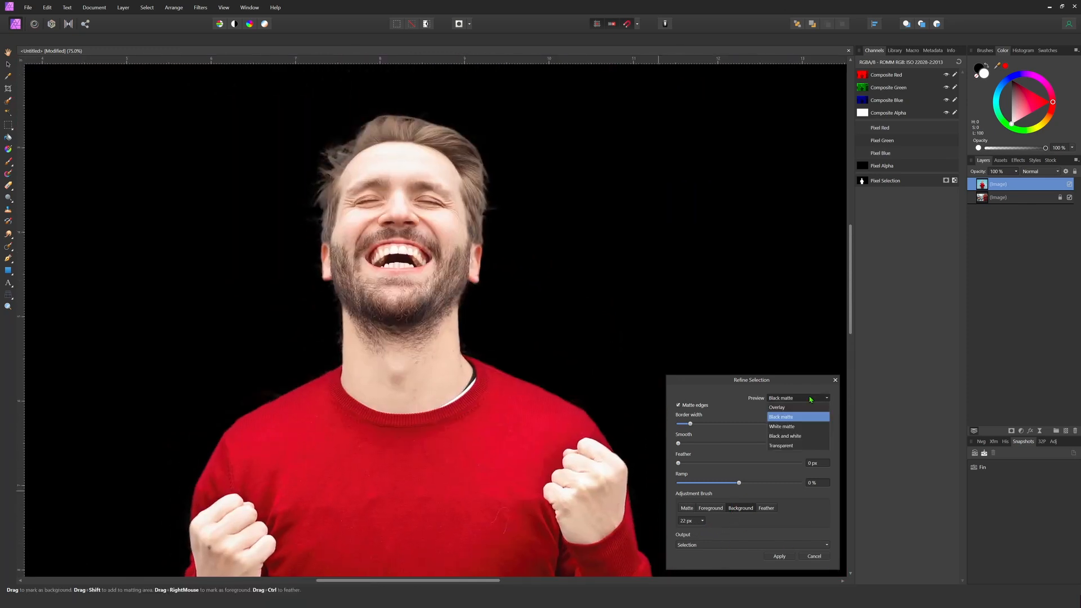
pyautogui.click(802, 408)
pyautogui.click(728, 545)
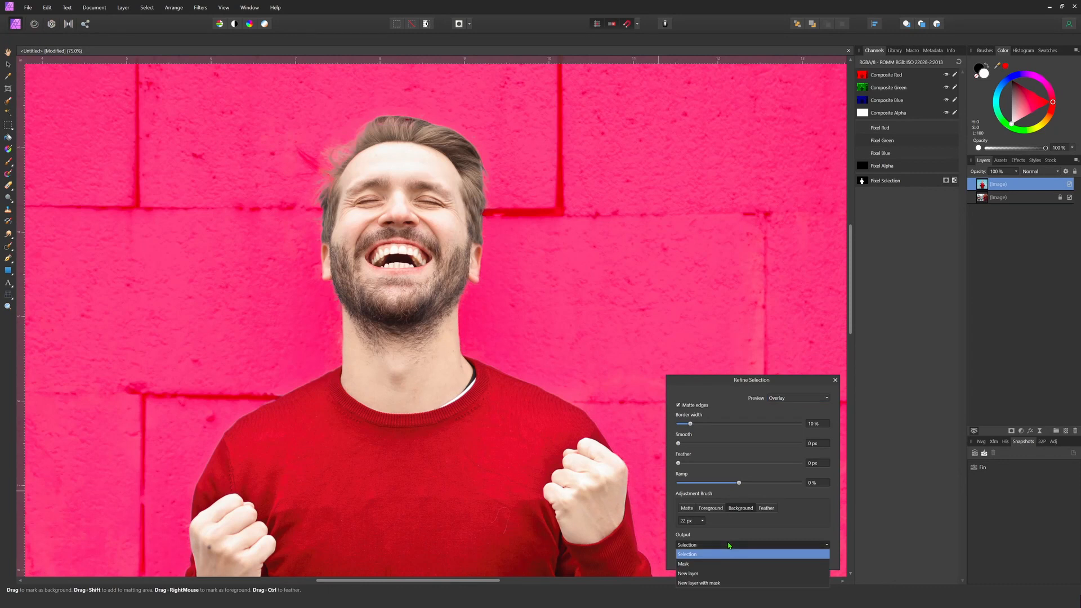
pyautogui.click(716, 583)
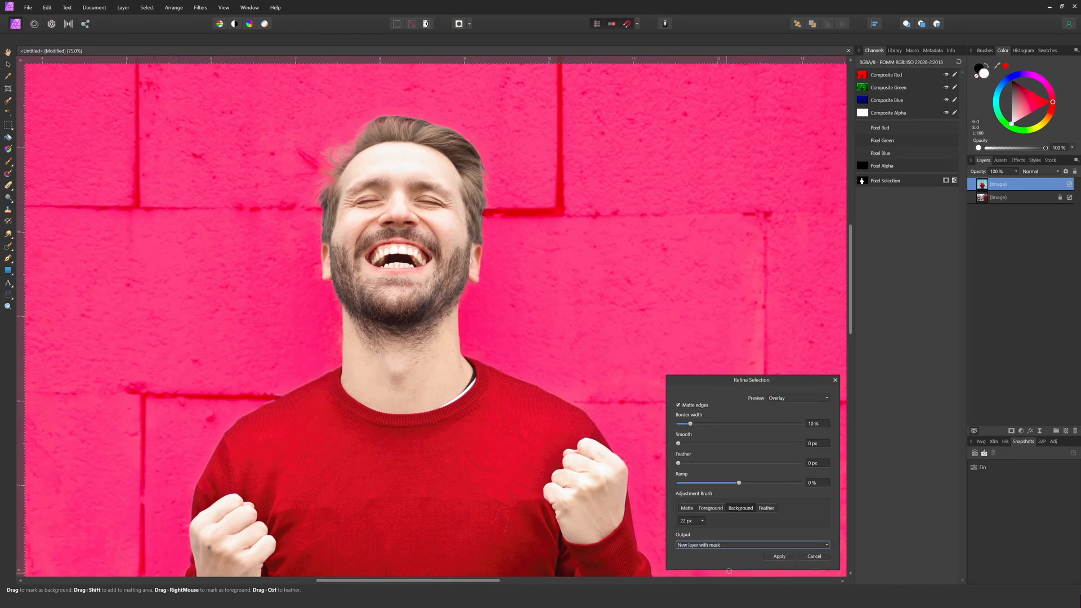
pyautogui.click(786, 555)
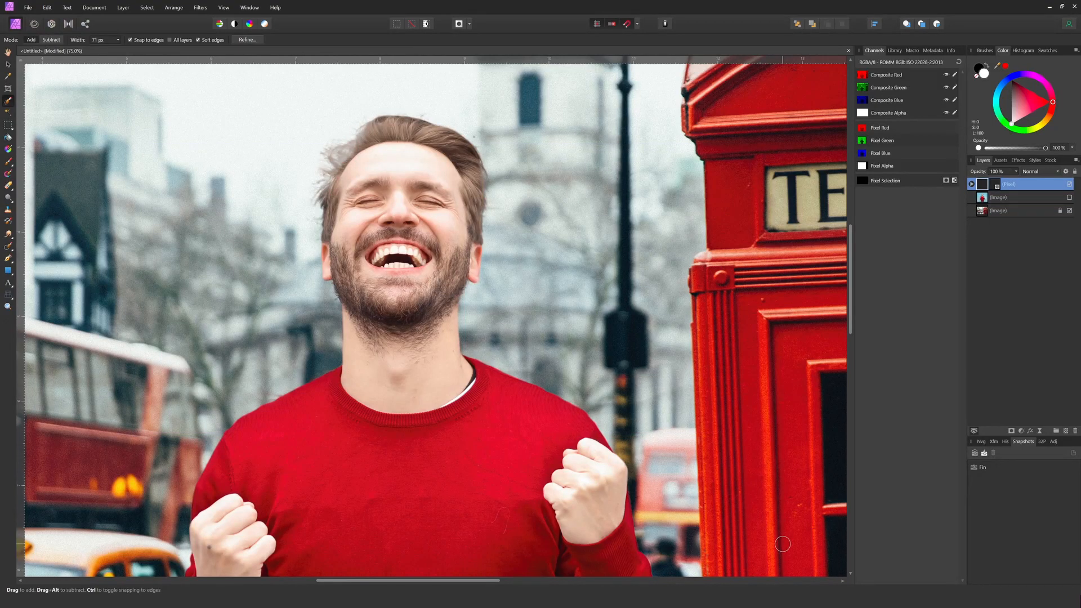
# Step: Scale the cut-out man down slightly and position him between the taxi and the telephone booth, with his waist at the photo's lower edge
pyautogui.hotkey('ctrl', '-')
pyautogui.hotkey('ctrl', '-')
pyautogui.hotkey('ctrl', '-')
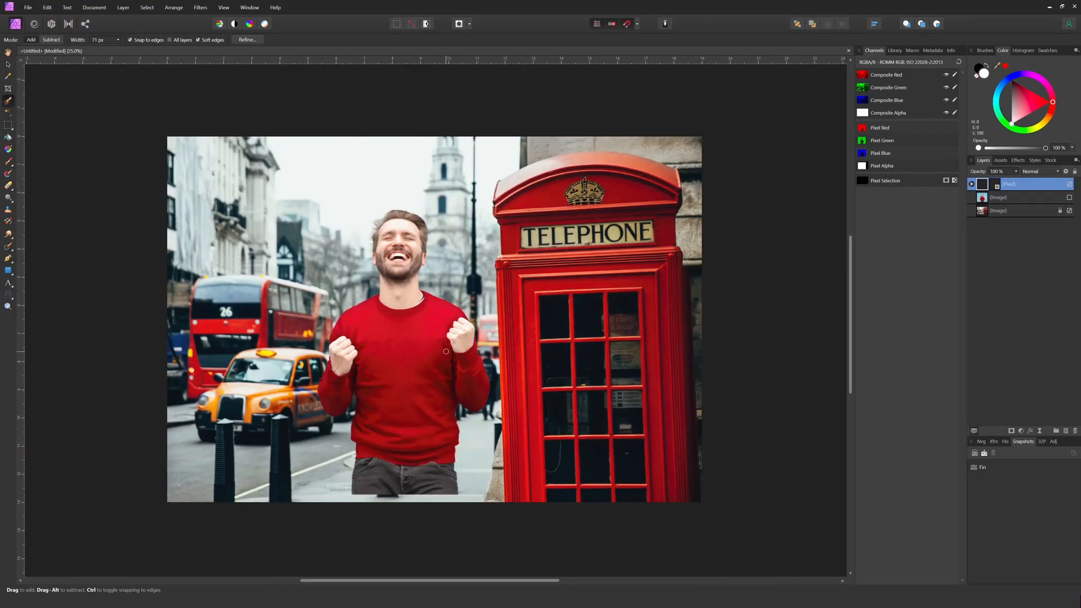
pyautogui.press('v')
pyautogui.moveTo(393, 345); pyautogui.dragTo(421, 411)
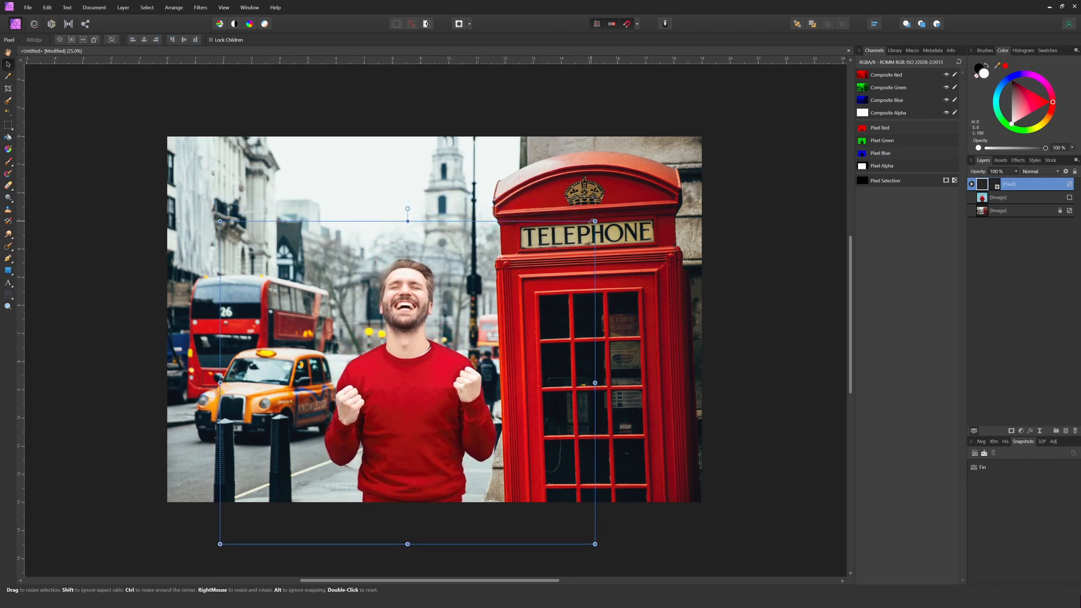
pyautogui.moveTo(595, 221); pyautogui.dragTo(574, 239)
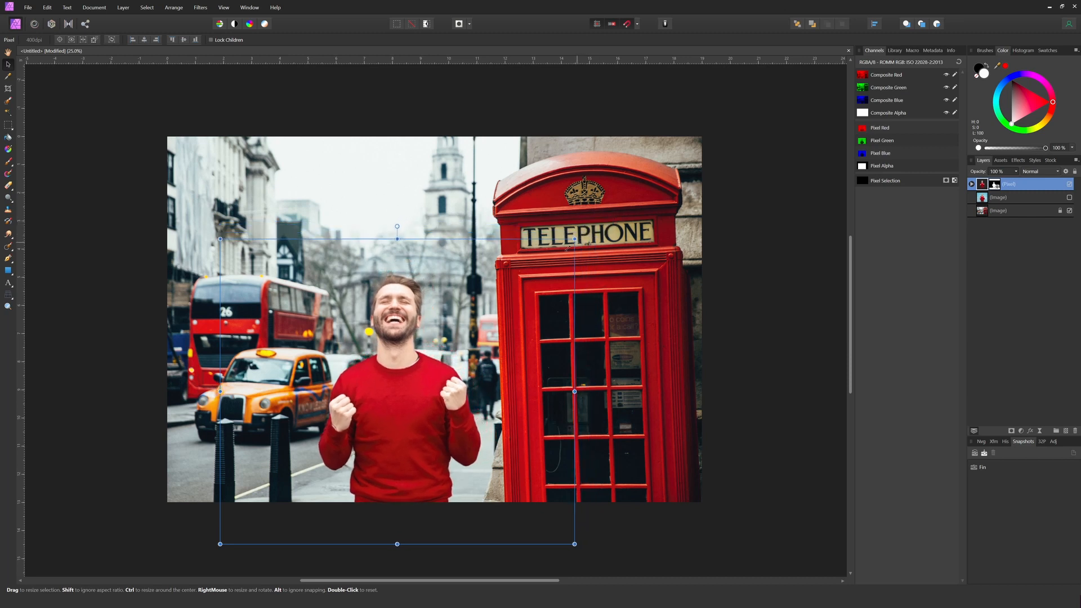
pyautogui.moveTo(453, 356); pyautogui.dragTo(460, 351)
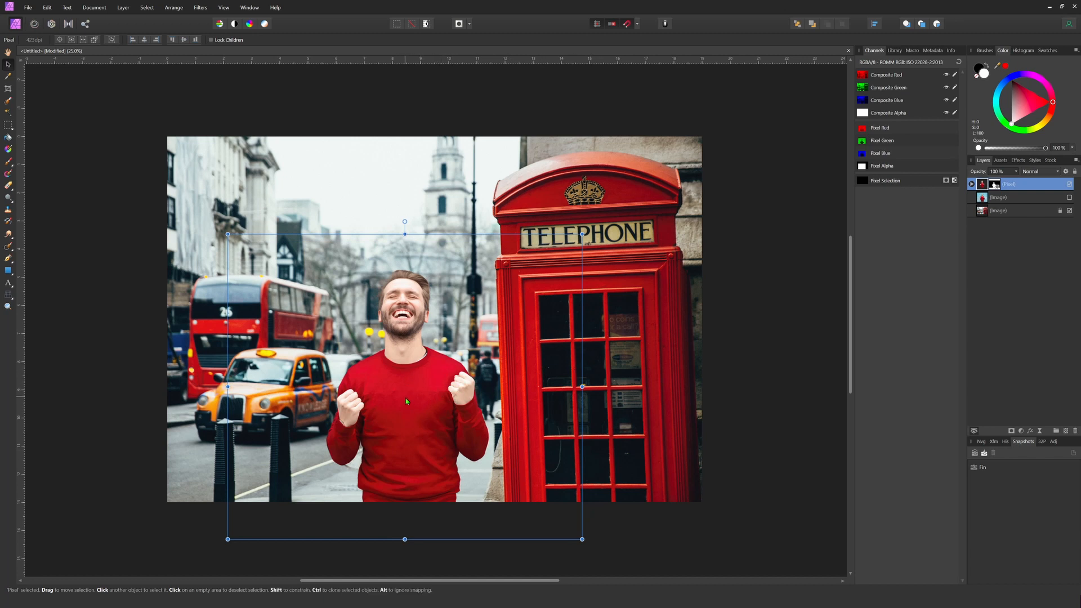
pyautogui.moveTo(407, 405); pyautogui.dragTo(407, 410)
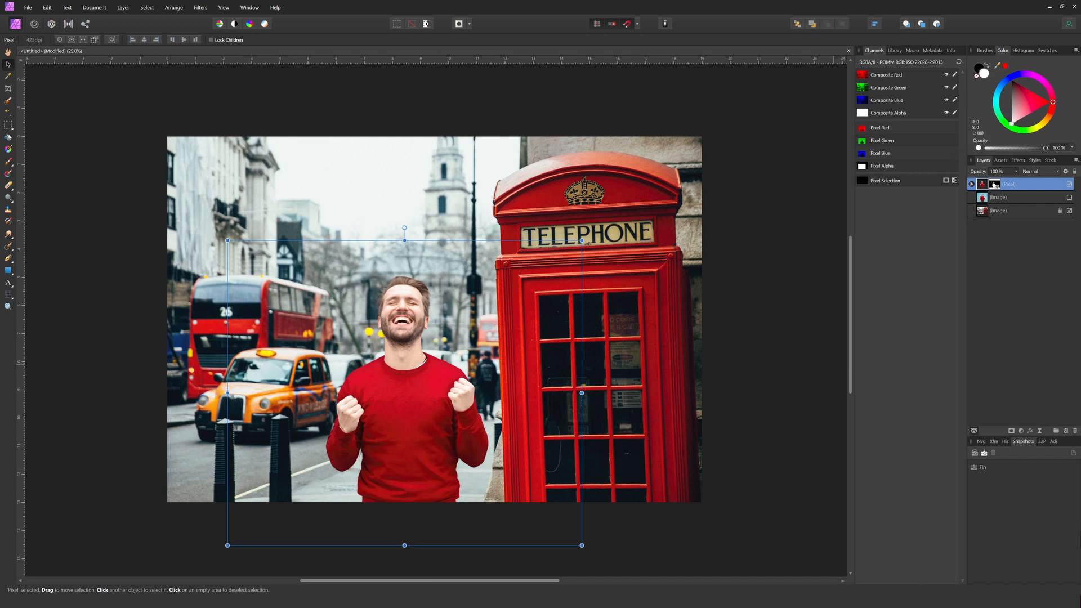
# Step: Sketch black perspective guide lines toward the man's head on a temporary pixel layer with a 135.8 px brush, and delete that layer
pyautogui.click(1065, 431)
pyautogui.press('b')
pyautogui.press('x')
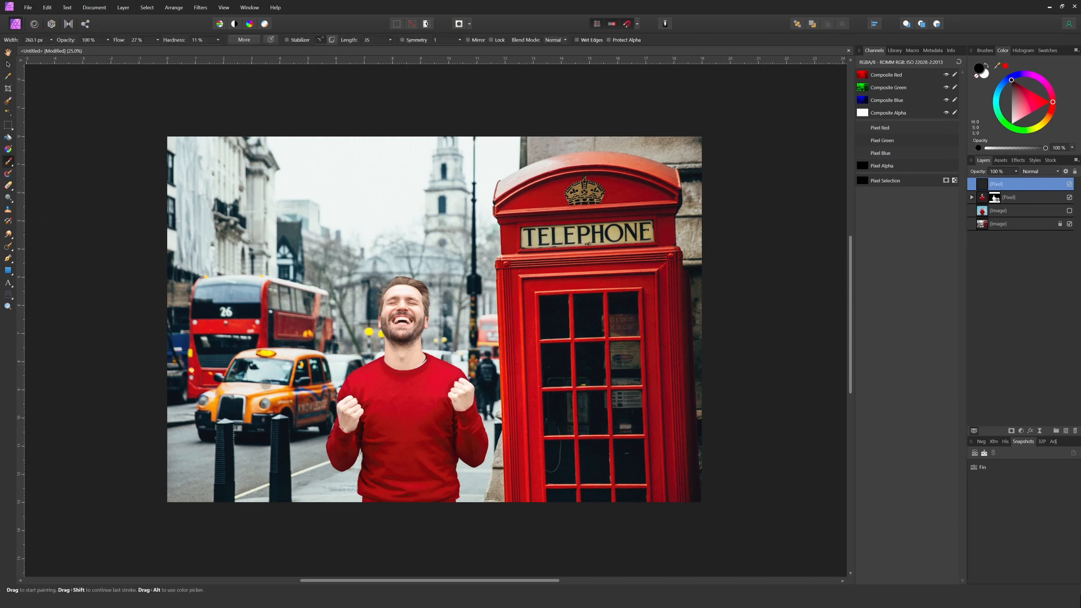
pyautogui.press('[')
pyautogui.press('[')
pyautogui.press('[')
pyautogui.press('[')
pyautogui.press('[')
pyautogui.press('[')
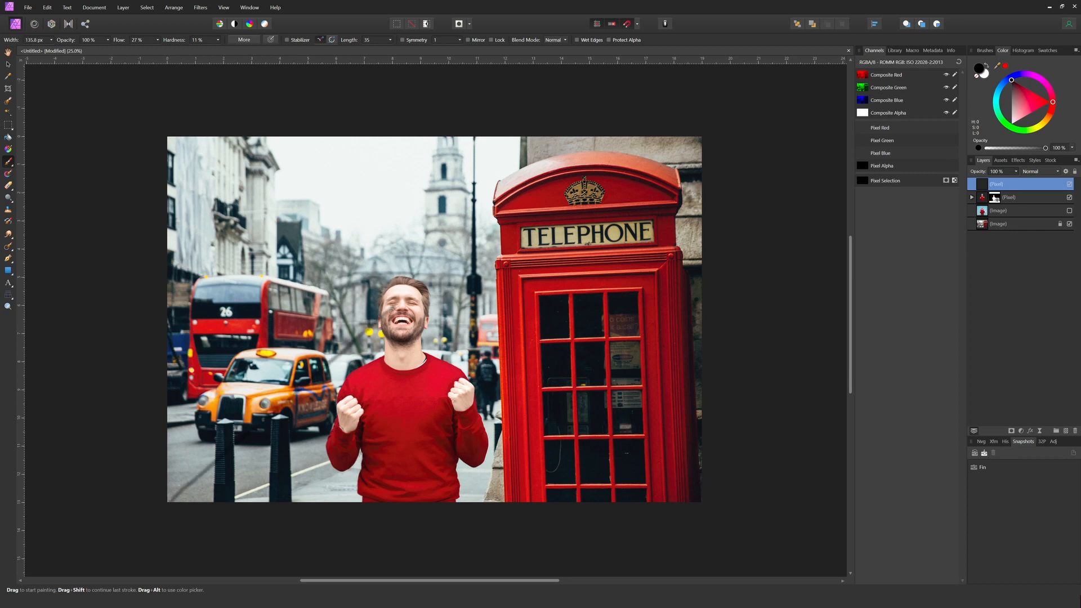
pyautogui.moveTo(658, 465)
pyautogui.mouseDown()
pyautogui.moveTo(581, 403)
pyautogui.moveTo(395, 303)
pyautogui.mouseUp()
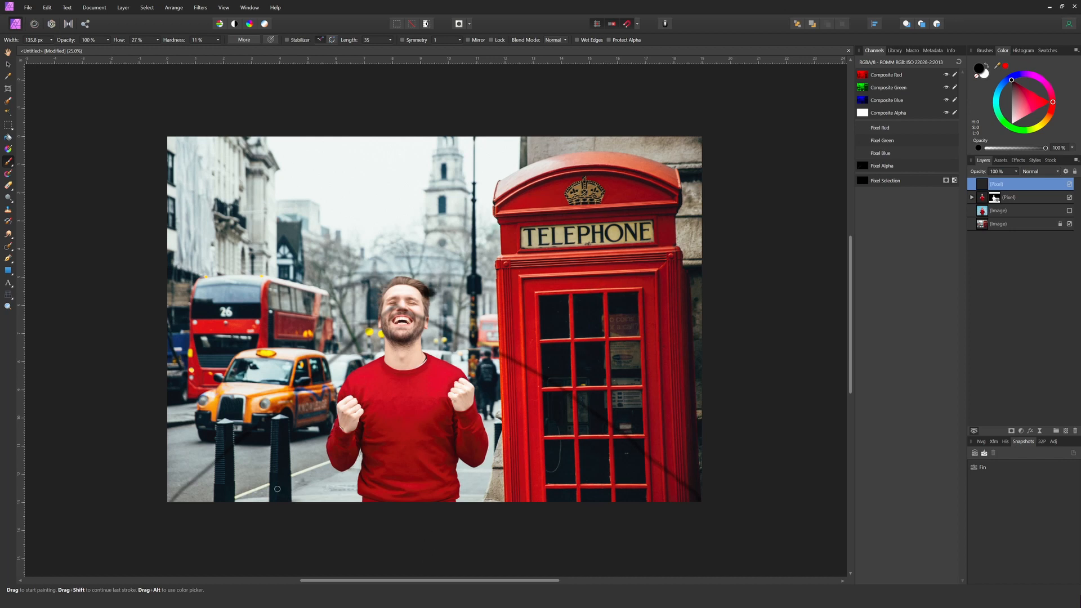
pyautogui.moveTo(228, 492); pyautogui.dragTo(403, 349)
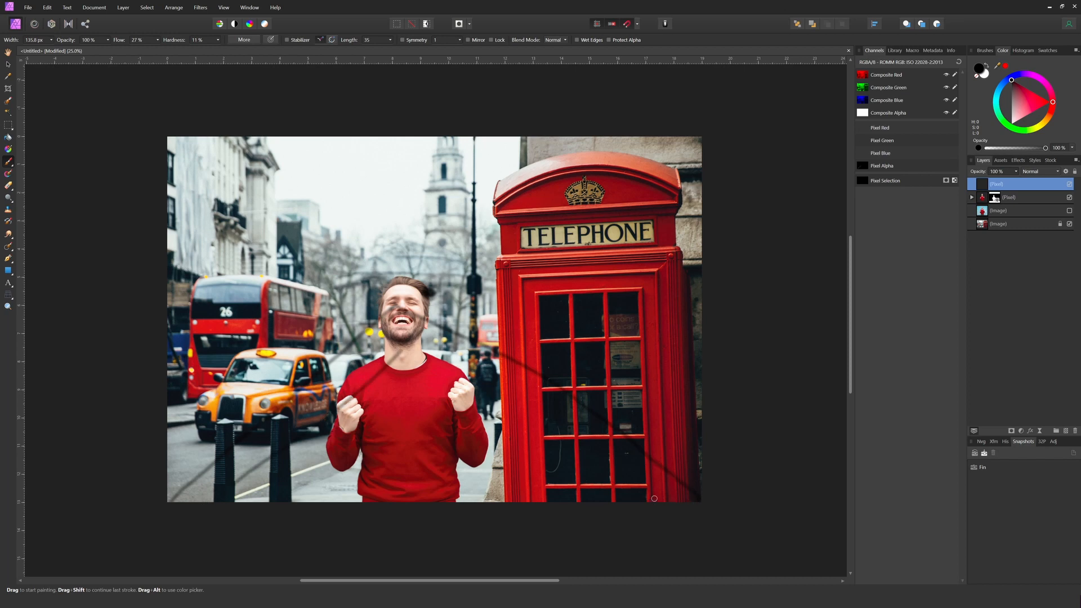
pyautogui.moveTo(654, 498); pyautogui.dragTo(403, 363)
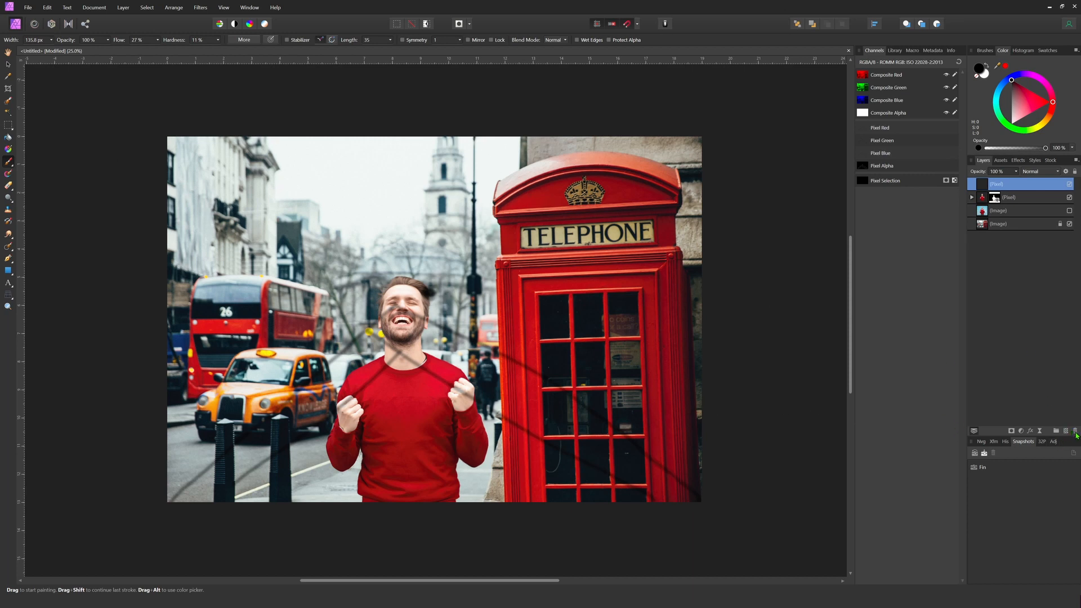
pyautogui.click(1075, 432)
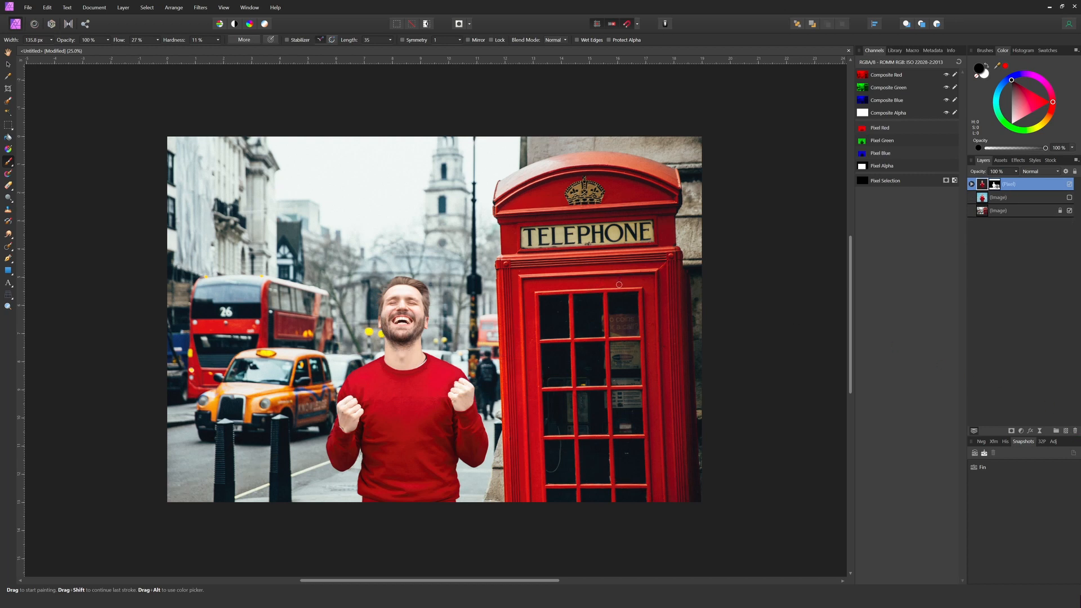
# Step: Move the cut-out man slightly down and to the left in the street scene, and clear the selection
pyautogui.press('v')
pyautogui.click(734, 272)
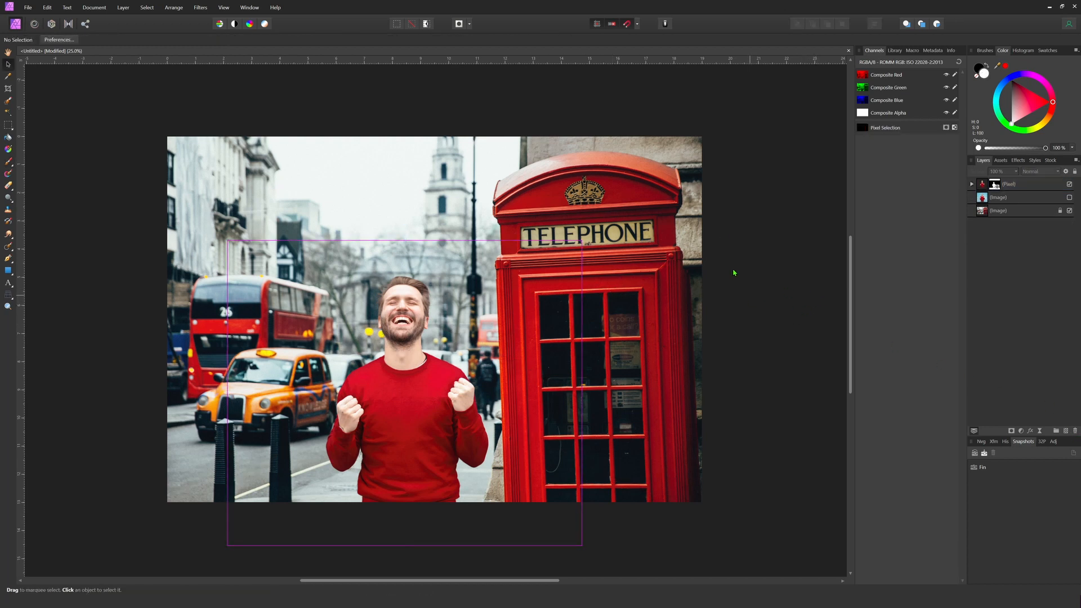
pyautogui.moveTo(418, 385); pyautogui.dragTo(406, 415)
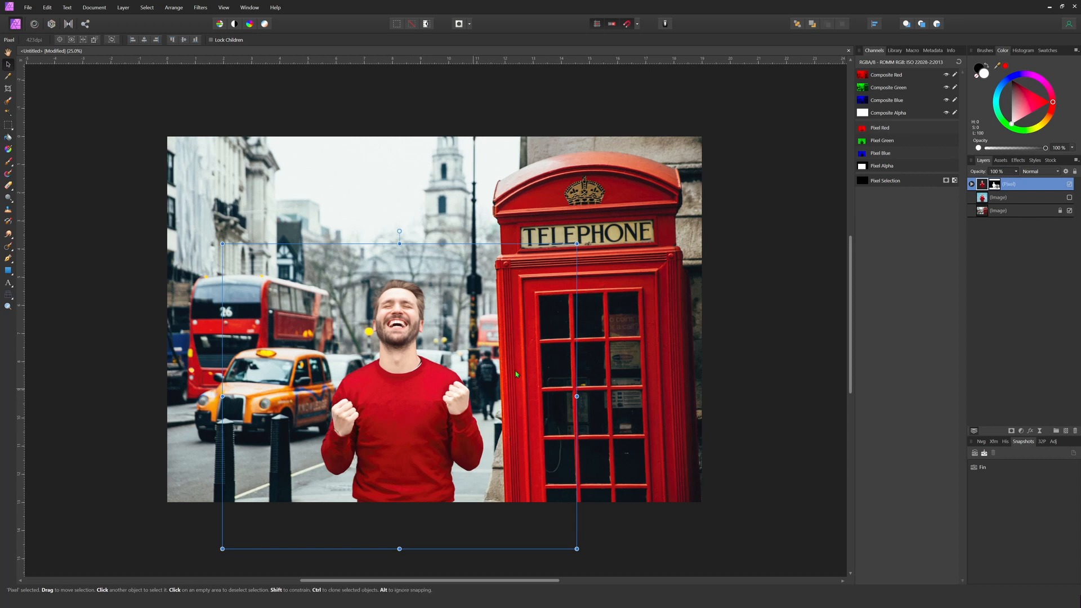
pyautogui.click(751, 321)
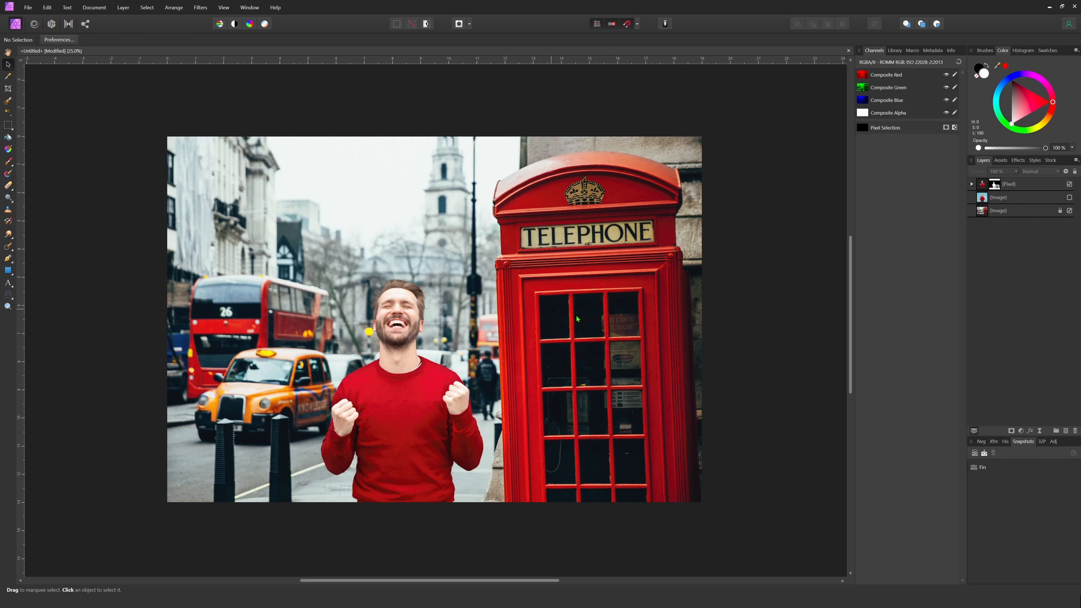
# Step: Lock the hidden original image layer of the man, and expand the cut-out layer so its mask is listed
pyautogui.click(1062, 198)
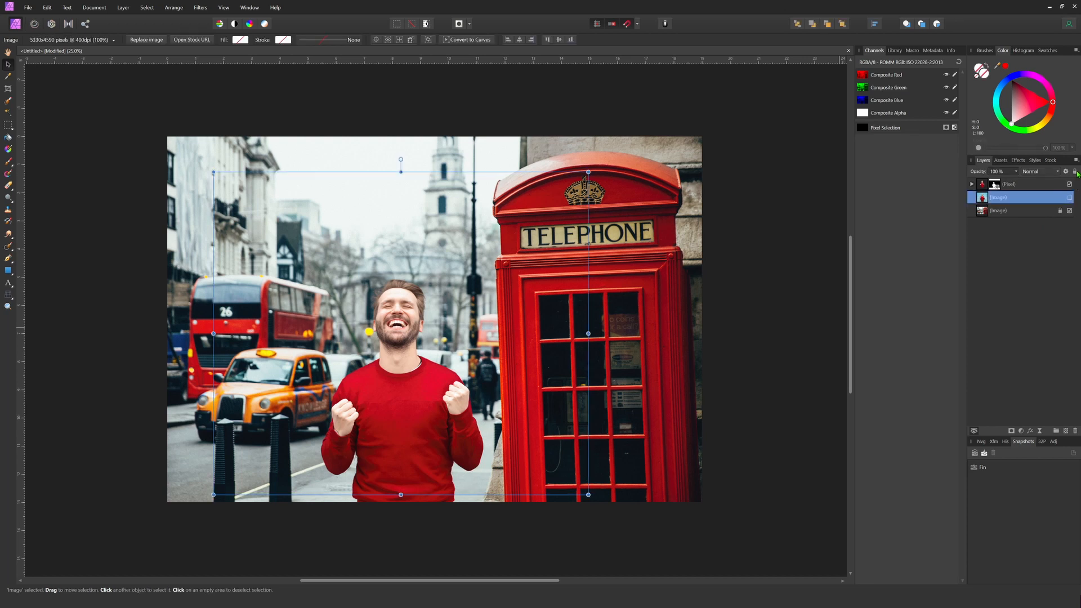
pyautogui.click(1074, 172)
pyautogui.click(983, 186)
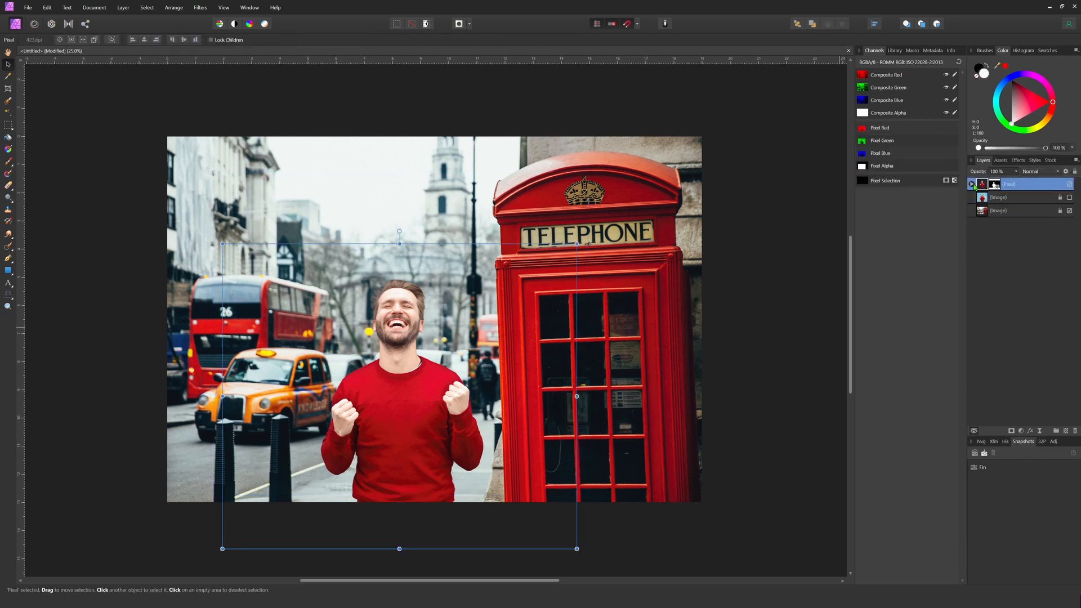
pyautogui.click(973, 184)
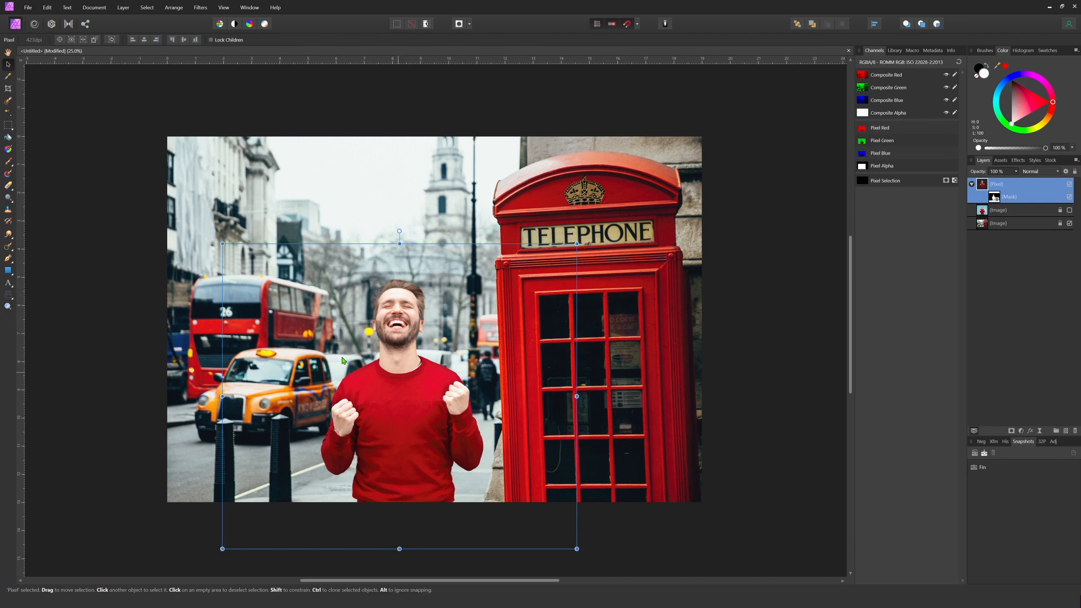
# Step: Add a Levels adjustment and nest it inside the man's pixel layer so that it affects only him
pyautogui.click(1021, 430)
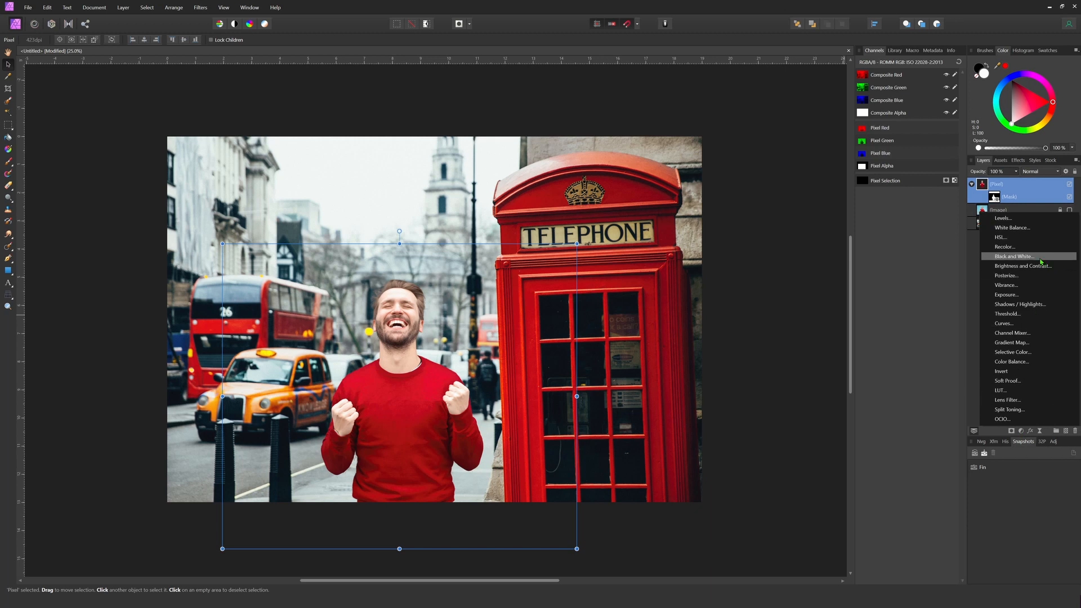
pyautogui.click(1003, 218)
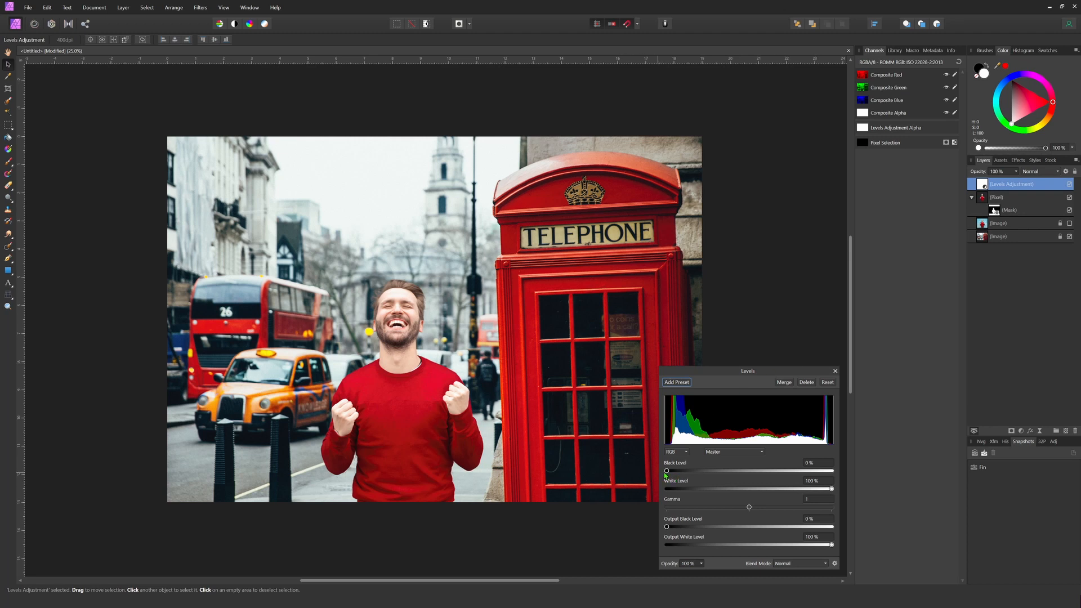
pyautogui.moveTo(667, 472)
pyautogui.mouseDown()
pyautogui.moveTo(707, 481)
pyautogui.moveTo(658, 471)
pyautogui.mouseUp()
pyautogui.moveTo(984, 184); pyautogui.dragTo(989, 201)
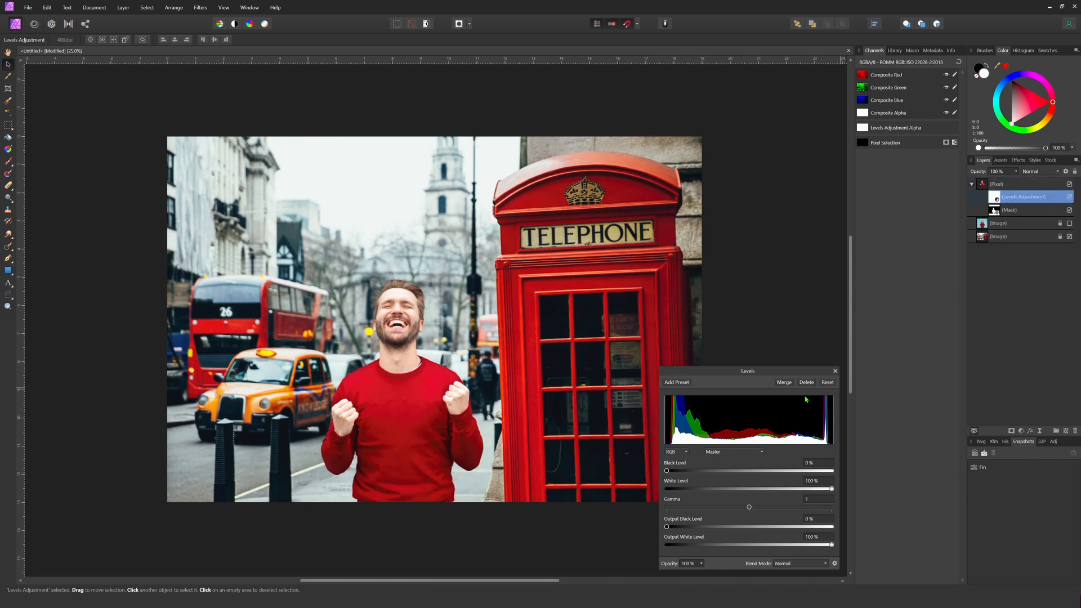
# Step: Set the man's Levels adjustment to a black level of 14 % and a gamma of about 1.22
pyautogui.moveTo(668, 471); pyautogui.dragTo(690, 471)
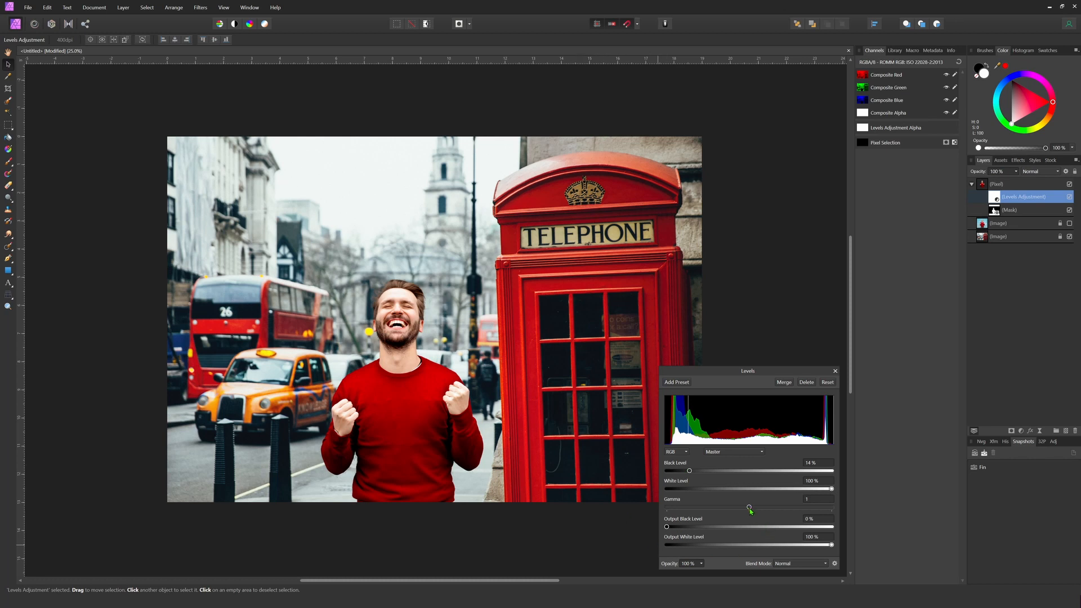
pyautogui.moveTo(749, 508); pyautogui.dragTo(768, 508)
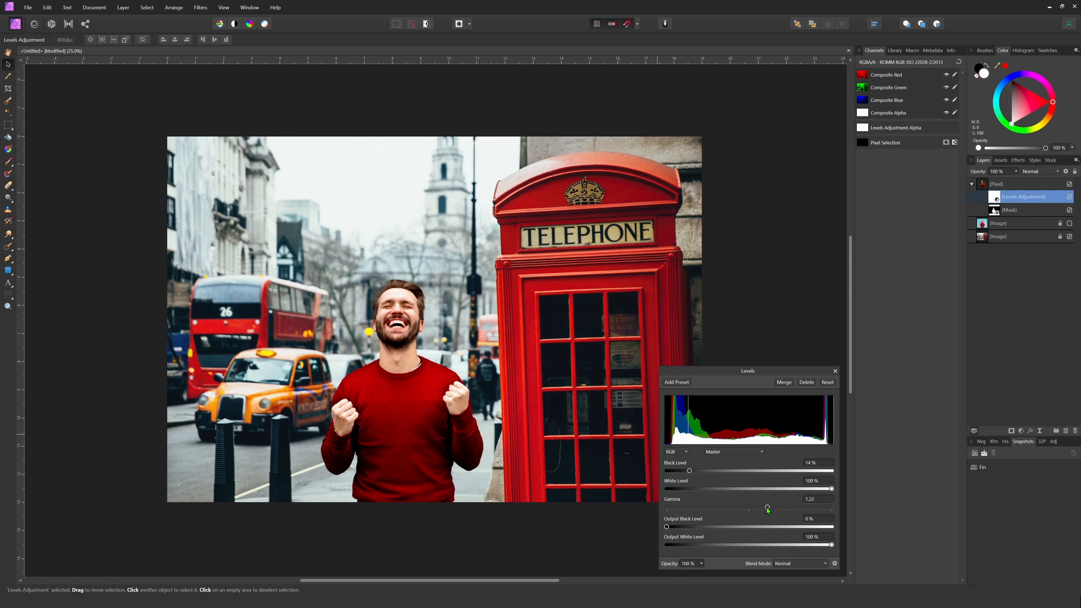
pyautogui.moveTo(767, 508); pyautogui.dragTo(769, 507)
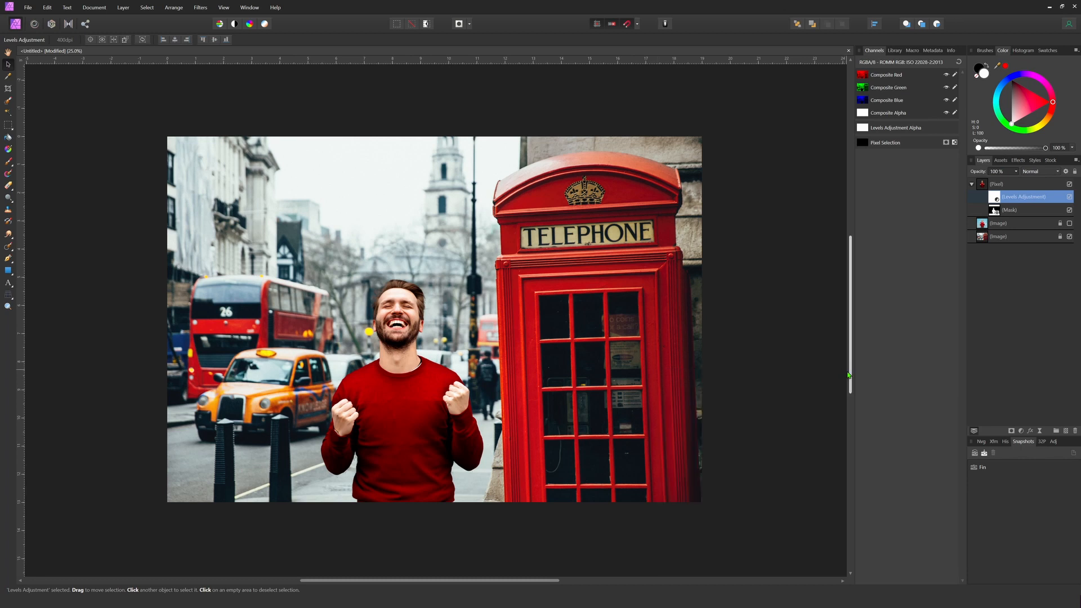
pyautogui.click(835, 371)
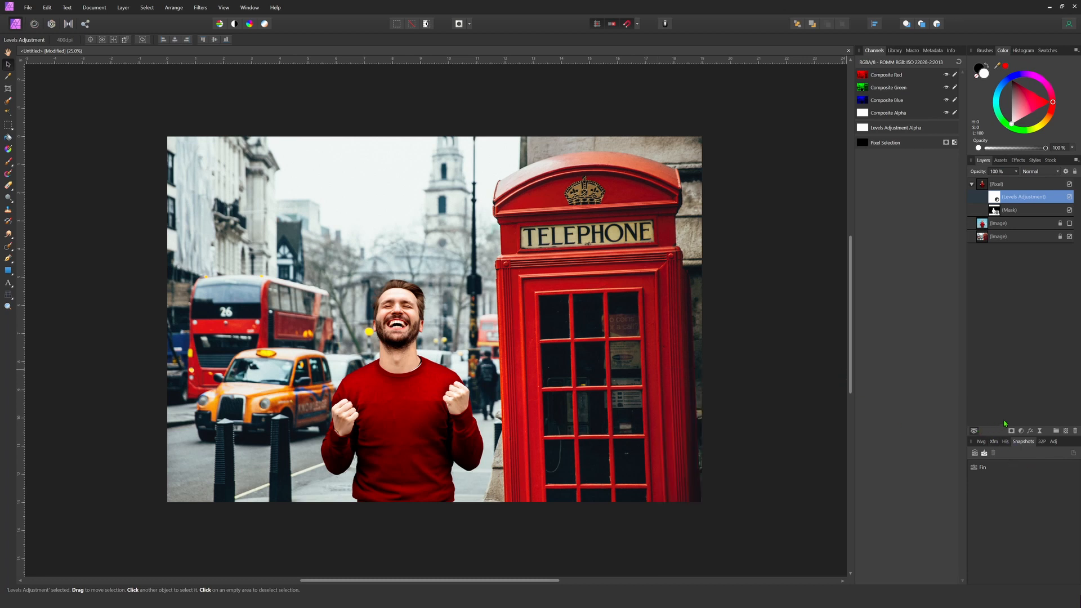
# Step: Add a Curves adjustment with the master black point moved to X 0.049, and nest it inside the man's pixel layer
pyautogui.click(1021, 431)
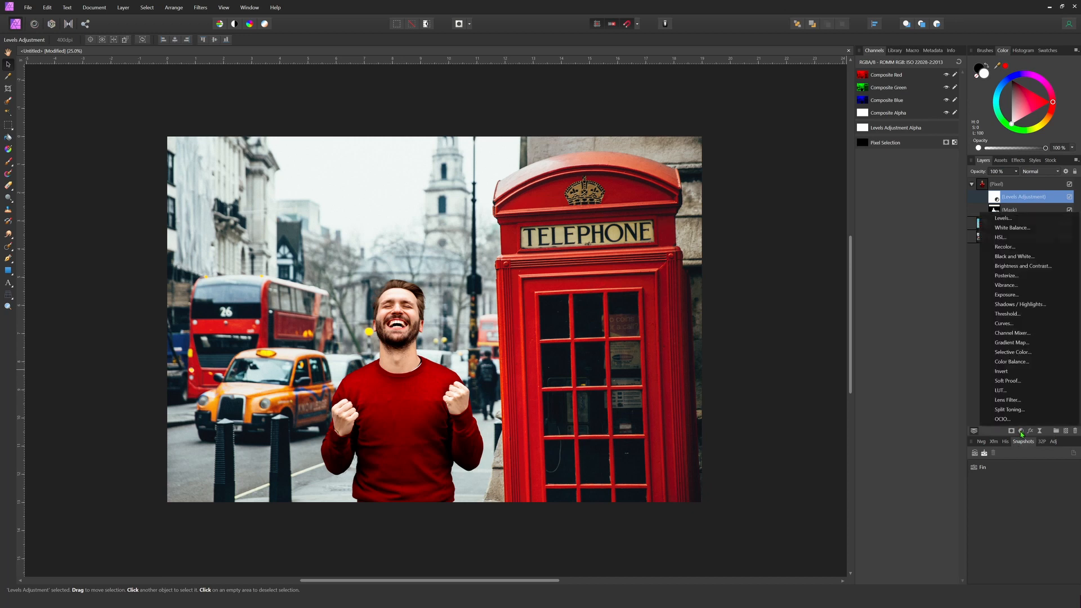
pyautogui.click(1016, 324)
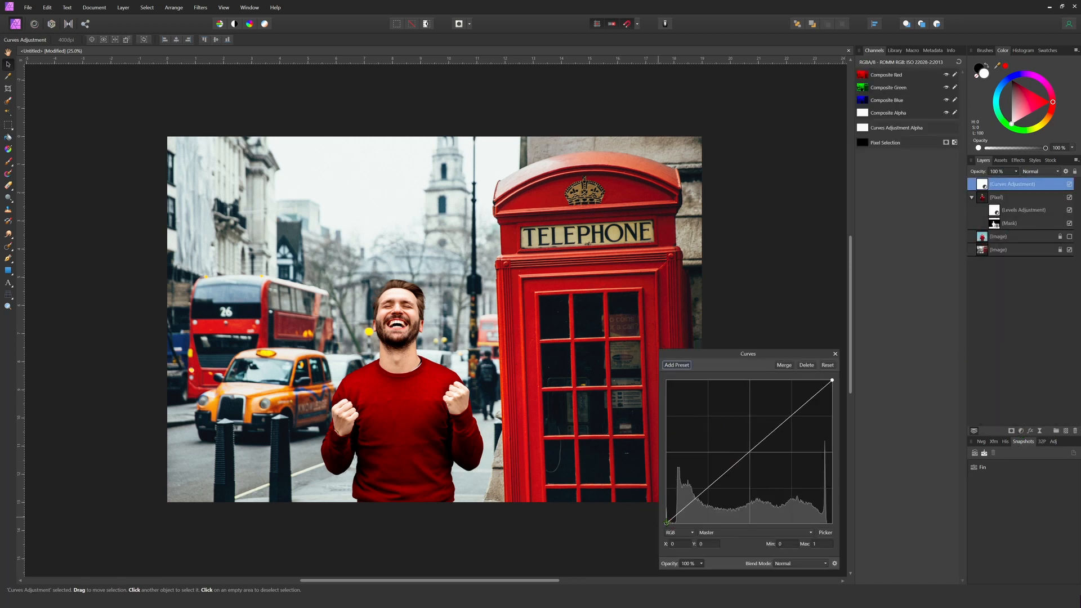
pyautogui.moveTo(666, 523); pyautogui.dragTo(674, 524)
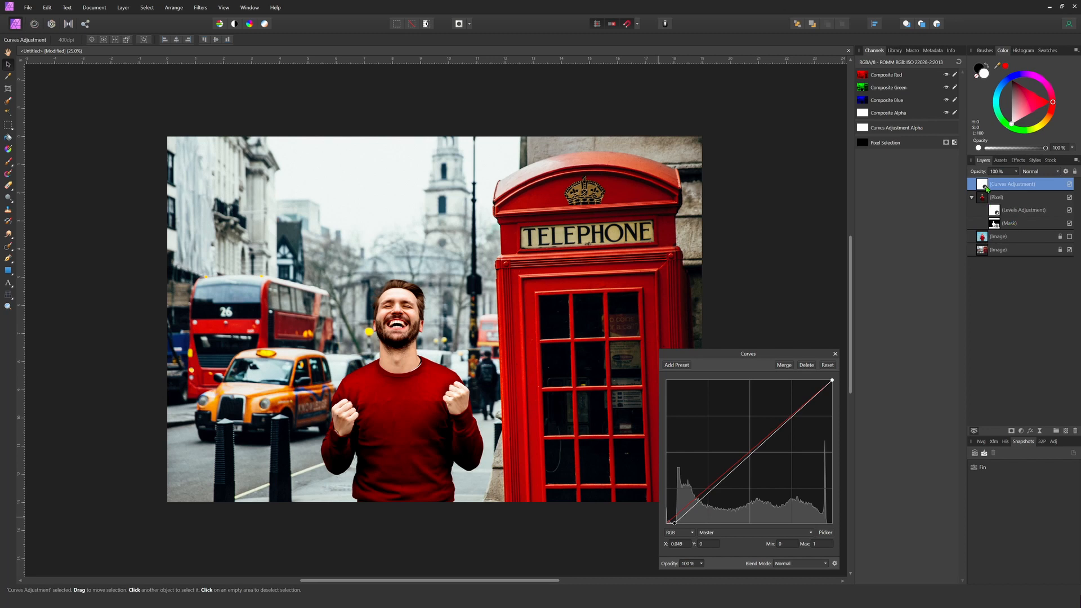
pyautogui.moveTo(983, 185); pyautogui.dragTo(987, 198)
pyautogui.moveTo(984, 184); pyautogui.dragTo(996, 199)
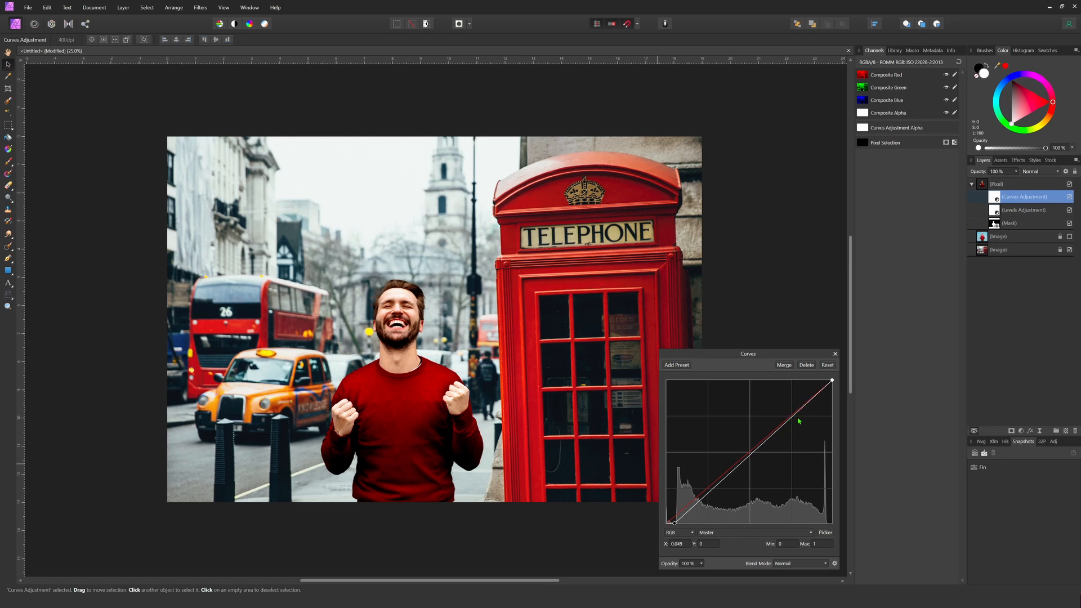
# Step: Shape the man's master curve with points at about (0.78, 0.72) and (0.35, 0.32), and lower the red curve's midpoint to (0.508, 0.485)
pyautogui.moveTo(795, 414); pyautogui.dragTo(796, 420)
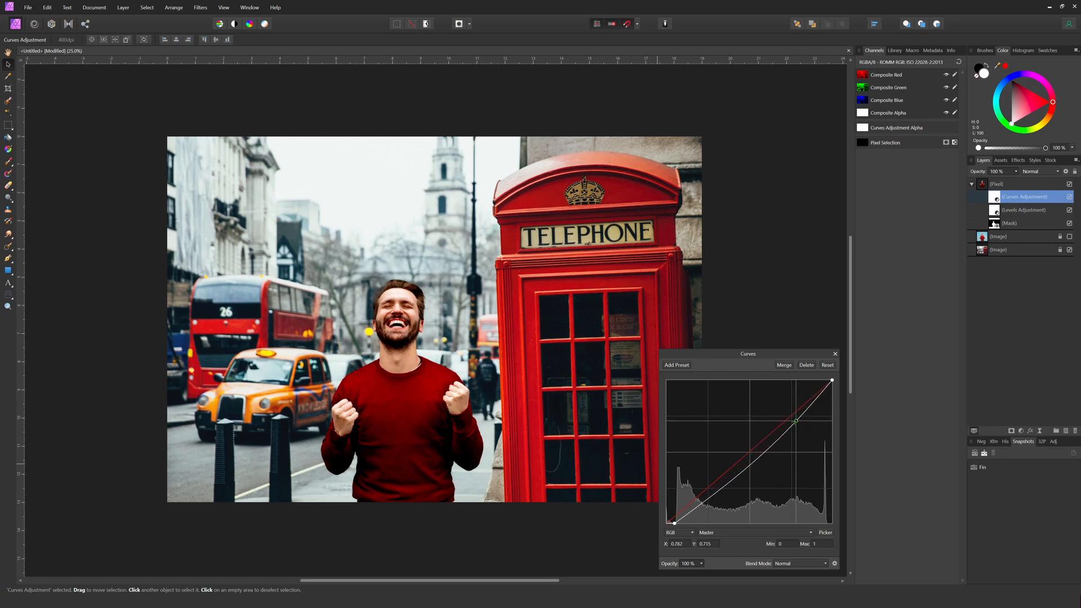
pyautogui.moveTo(729, 482); pyautogui.dragTo(724, 477)
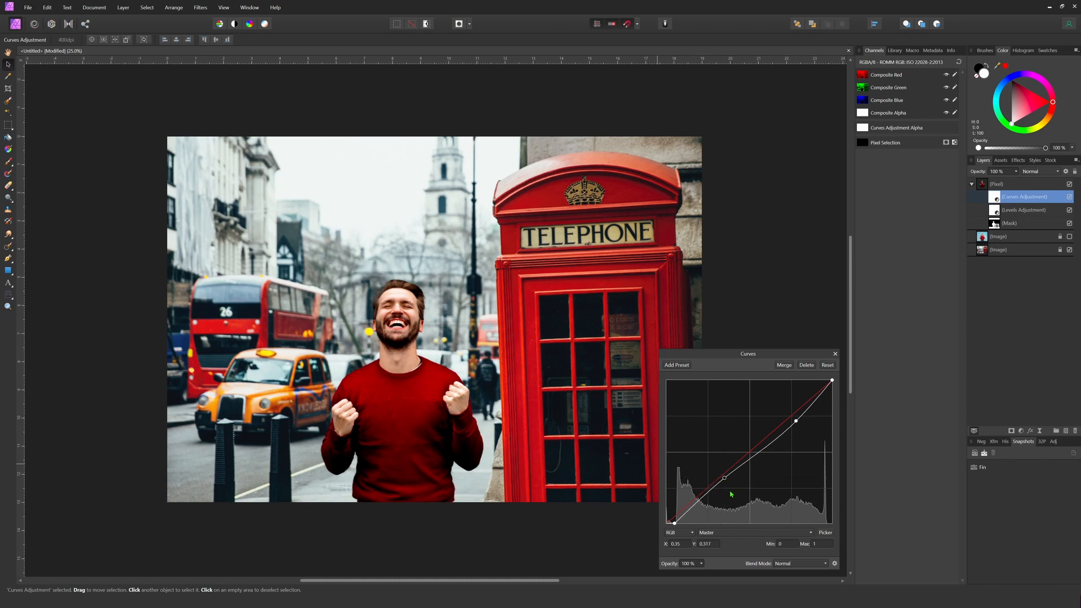
pyautogui.click(735, 533)
pyautogui.click(728, 553)
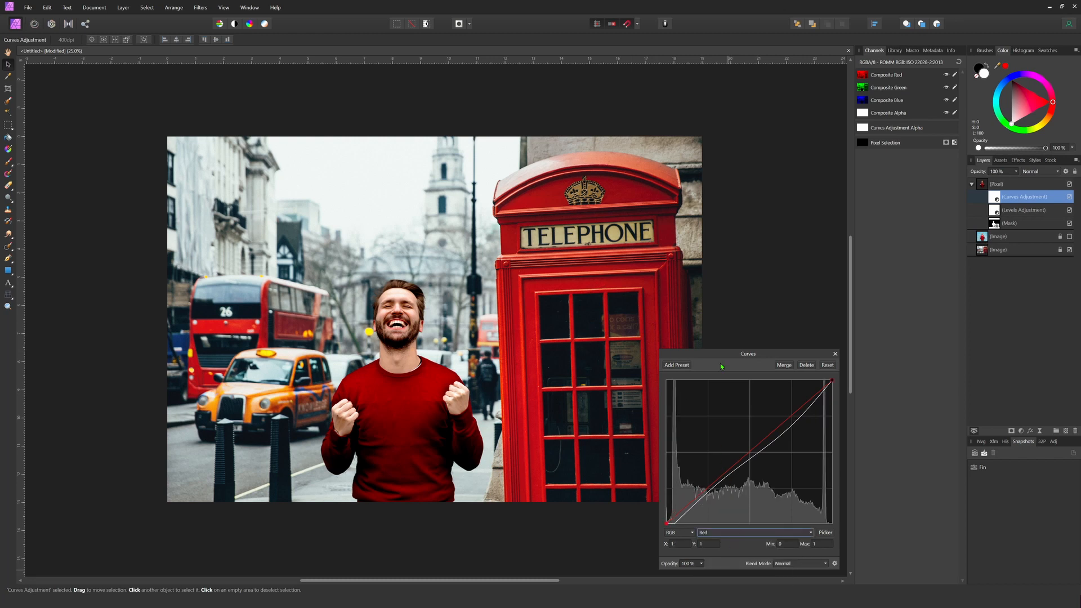
pyautogui.click(750, 453)
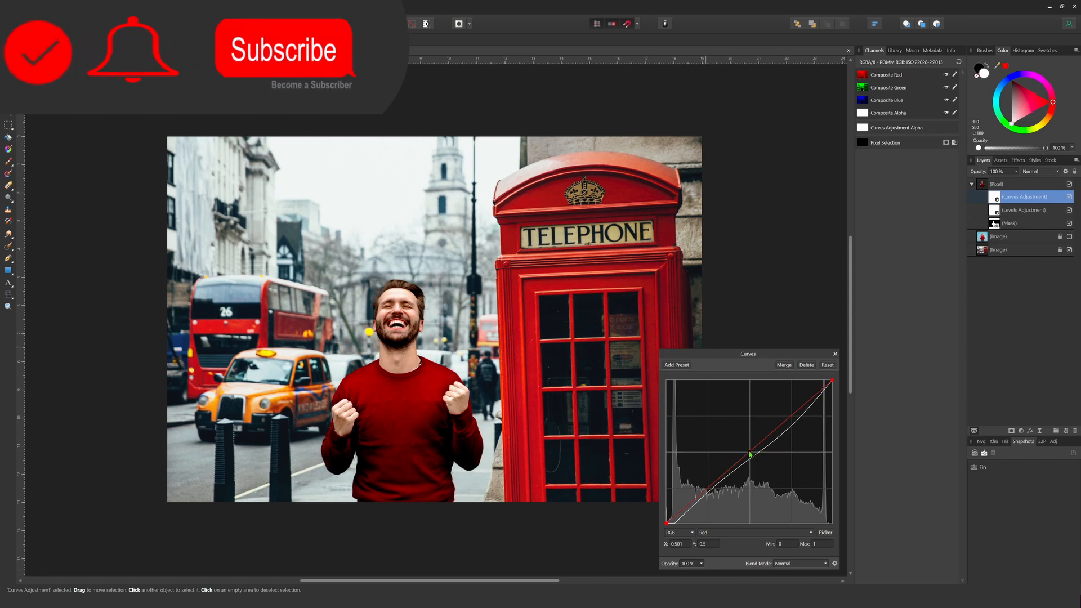
pyautogui.moveTo(750, 454); pyautogui.dragTo(758, 451)
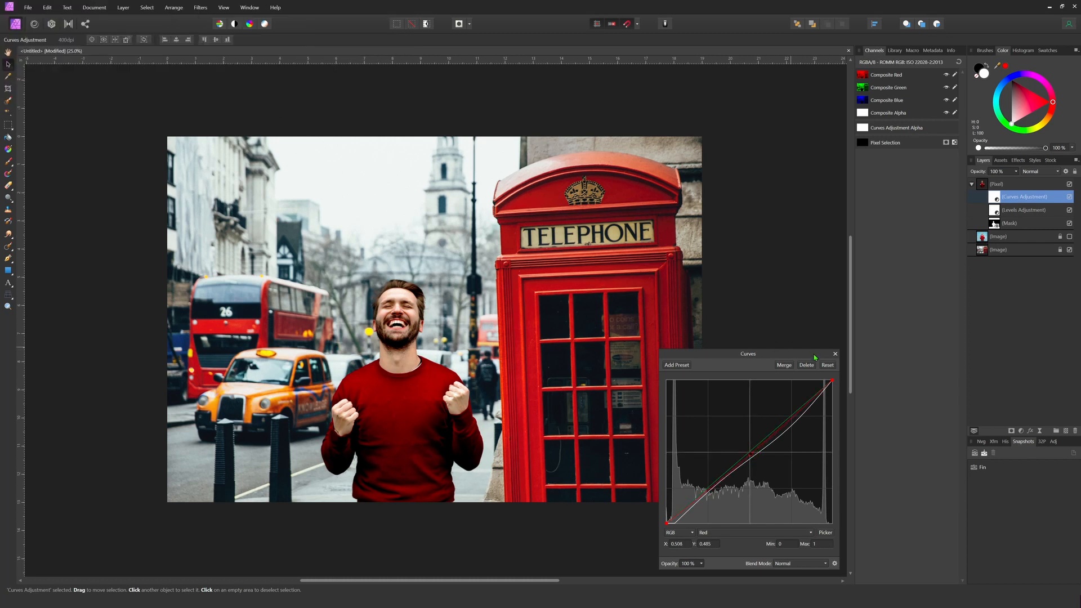
pyautogui.click(835, 355)
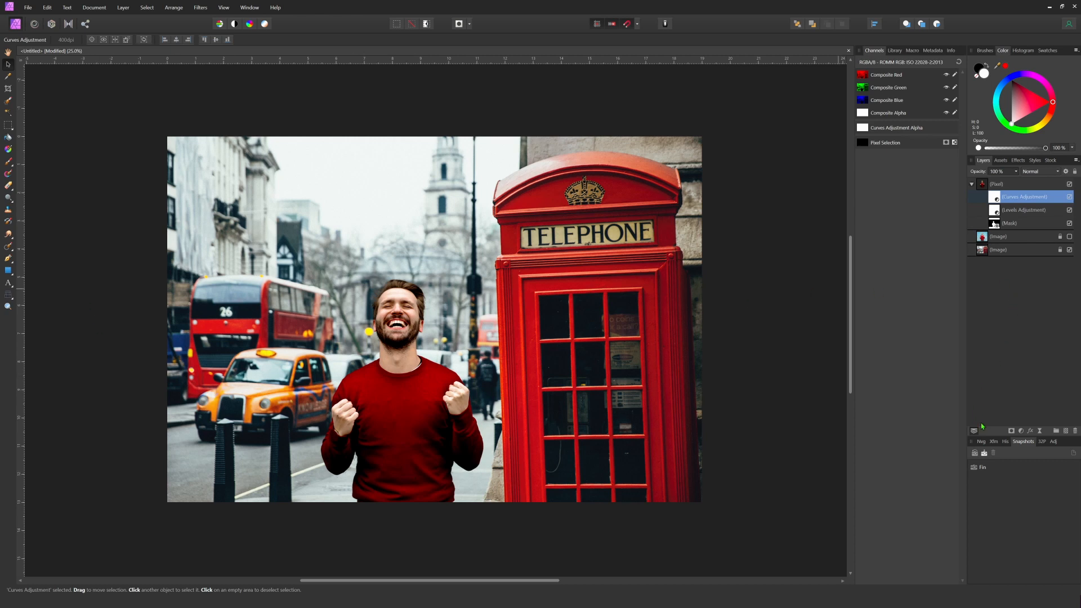
# Step: Add a live Box Blur filter with a radius of about 8.8 px and nest it inside the man's pixel layer
pyautogui.click(1039, 431)
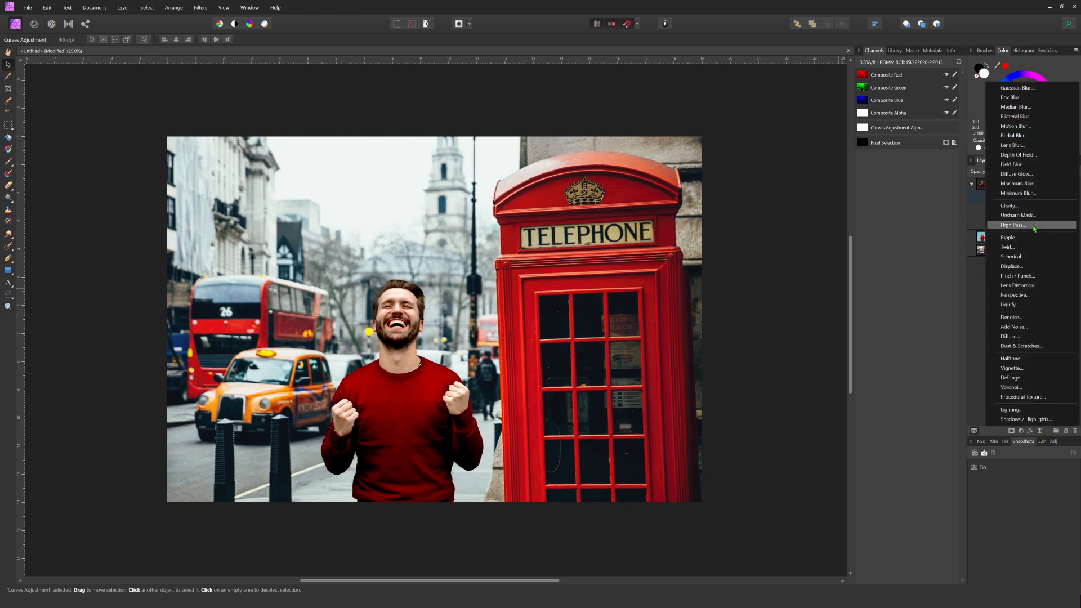
pyautogui.click(1015, 98)
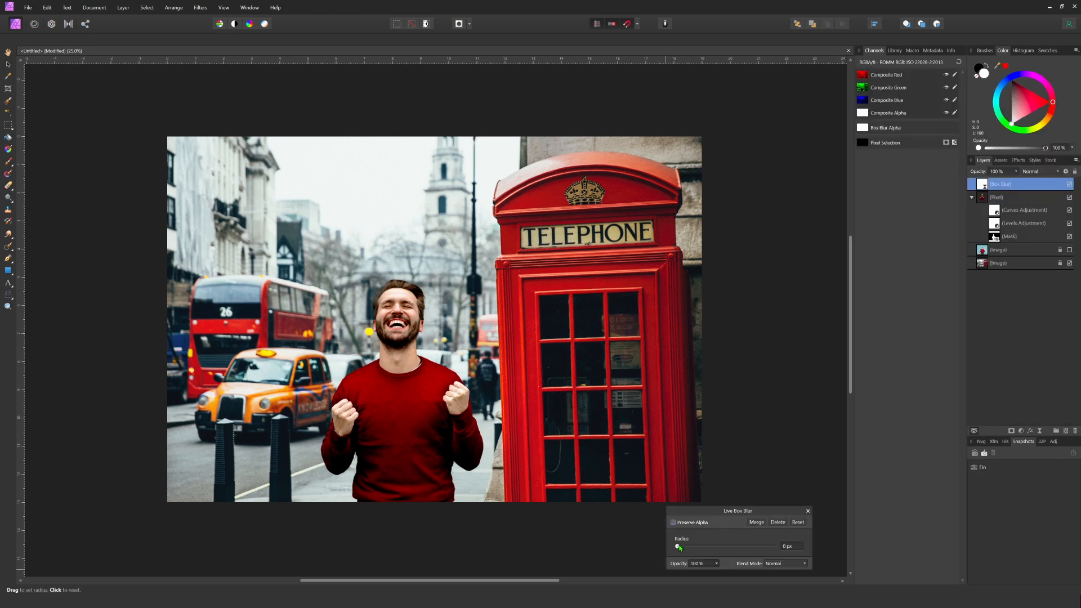
pyautogui.moveTo(678, 547); pyautogui.dragTo(717, 553)
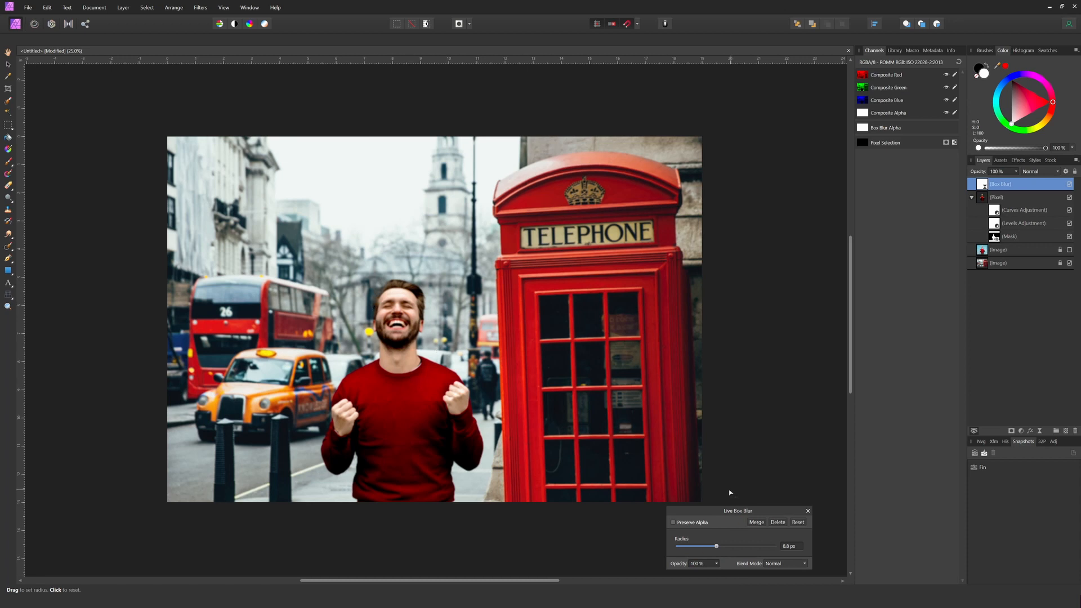
pyautogui.click(808, 511)
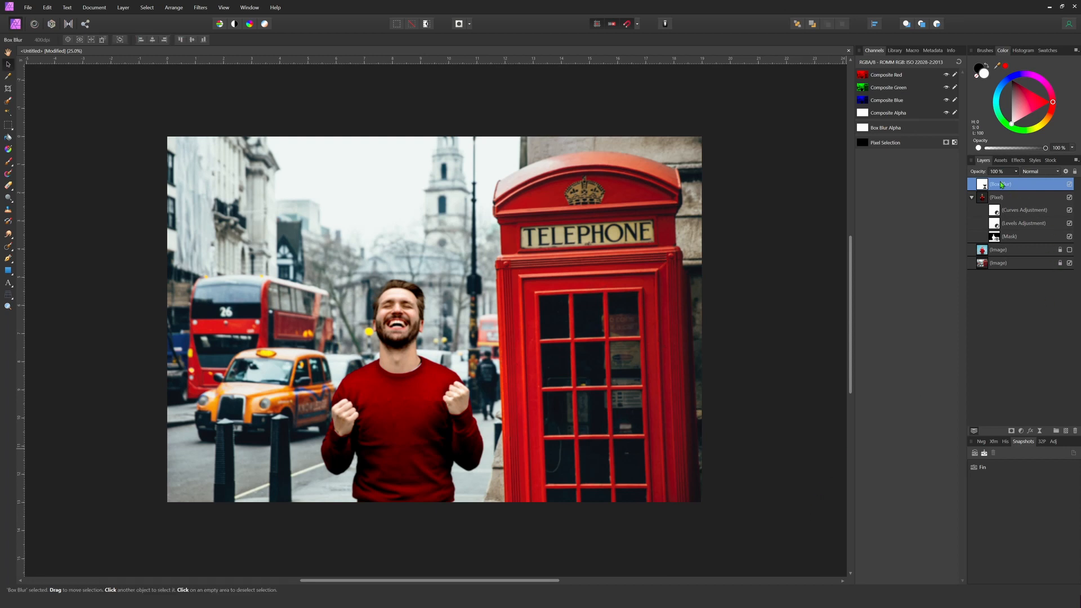
pyautogui.moveTo(1002, 185)
pyautogui.mouseDown()
pyautogui.moveTo(982, 185)
pyautogui.moveTo(995, 198)
pyautogui.mouseUp()
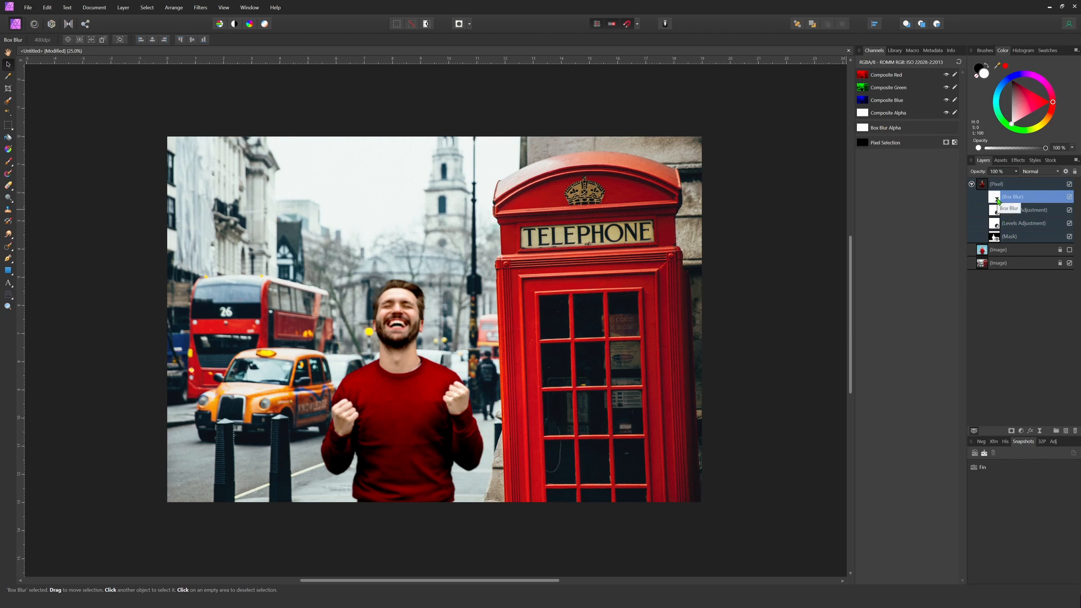
# Step: Paint black on the Box Blur's mask over the man's face, fists and upper body to remove the blur there
pyautogui.press('b')
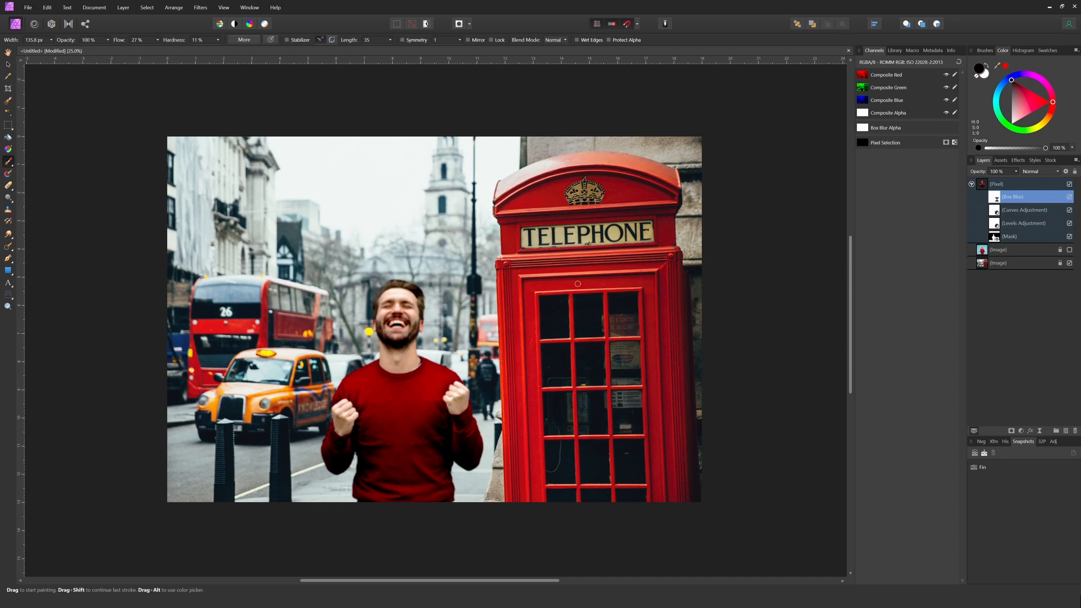
pyautogui.press(']')
pyautogui.moveTo(383, 308)
pyautogui.mouseDown()
pyautogui.moveTo(405, 291)
pyautogui.moveTo(384, 294)
pyautogui.moveTo(377, 330)
pyautogui.moveTo(391, 313)
pyautogui.moveTo(394, 339)
pyautogui.moveTo(390, 318)
pyautogui.moveTo(396, 336)
pyautogui.moveTo(406, 308)
pyautogui.moveTo(401, 330)
pyautogui.moveTo(415, 312)
pyautogui.moveTo(401, 350)
pyautogui.moveTo(400, 317)
pyautogui.moveTo(383, 330)
pyautogui.moveTo(392, 343)
pyautogui.moveTo(387, 331)
pyautogui.moveTo(408, 328)
pyautogui.moveTo(407, 383)
pyautogui.moveTo(394, 348)
pyautogui.moveTo(382, 350)
pyautogui.moveTo(403, 356)
pyautogui.moveTo(344, 402)
pyautogui.moveTo(343, 430)
pyautogui.moveTo(336, 420)
pyautogui.moveTo(348, 402)
pyautogui.moveTo(338, 418)
pyautogui.moveTo(350, 398)
pyautogui.mouseUp()
pyautogui.moveTo(454, 400)
pyautogui.mouseDown()
pyautogui.moveTo(457, 411)
pyautogui.moveTo(450, 385)
pyautogui.moveTo(463, 423)
pyautogui.moveTo(436, 397)
pyautogui.mouseUp()
# Step: Mask the Box Blur off the middle of the man's sweater by painting black with a larger brush
pyautogui.press(']')
pyautogui.press(']')
pyautogui.press(']')
pyautogui.press(']')
pyautogui.press(']')
pyautogui.moveTo(371, 405)
pyautogui.mouseDown()
pyautogui.moveTo(384, 417)
pyautogui.moveTo(397, 494)
pyautogui.moveTo(420, 466)
pyautogui.moveTo(429, 482)
pyautogui.moveTo(432, 414)
pyautogui.mouseUp()
pyautogui.press(']')
pyautogui.press('[')
pyautogui.press('[')
pyautogui.press('[')
pyautogui.press('[')
pyautogui.press('[')
pyautogui.press('[')
pyautogui.press('[')
pyautogui.press('[')
pyautogui.press('[')
pyautogui.press(']')
pyautogui.press(']')
pyautogui.press(']')
pyautogui.press(']')
pyautogui.press(']')
pyautogui.press('v')
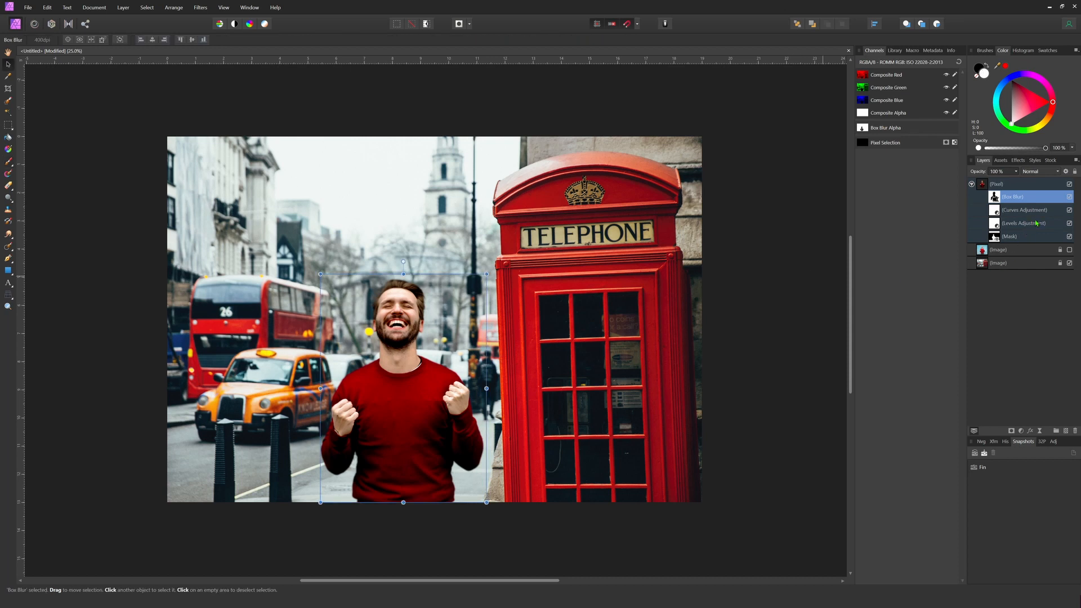
# Step: Paint white on the Box Blur's mask along the edge of the man's head and shoulder to restore the soft outline
pyautogui.click(1069, 197)
pyautogui.press('x')
pyautogui.press('b')
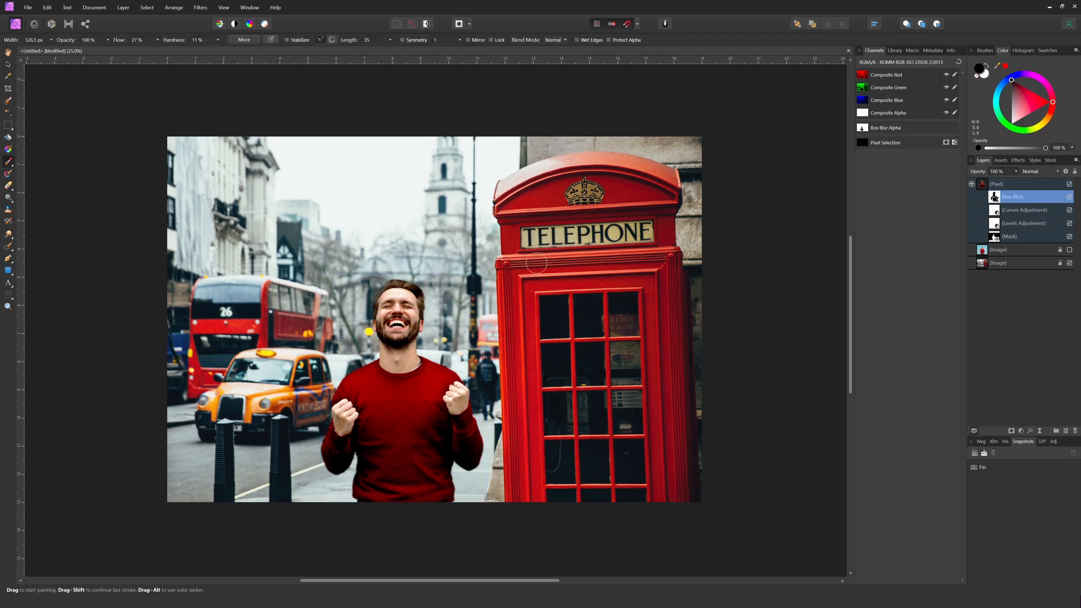
pyautogui.press('x')
pyautogui.moveTo(421, 275)
pyautogui.mouseDown()
pyautogui.moveTo(373, 281)
pyautogui.moveTo(356, 322)
pyautogui.moveTo(355, 356)
pyautogui.moveTo(363, 349)
pyautogui.moveTo(341, 374)
pyautogui.mouseUp()
pyautogui.press('x')
# Step: Paint black on the Box Blur's mask over the man's face with a resized brush to keep the face sharp
pyautogui.press('[')
pyautogui.press('[')
pyautogui.press(']')
pyautogui.press(']')
pyautogui.press(']')
pyautogui.moveTo(386, 327); pyautogui.dragTo(400, 333)
pyautogui.press('v')
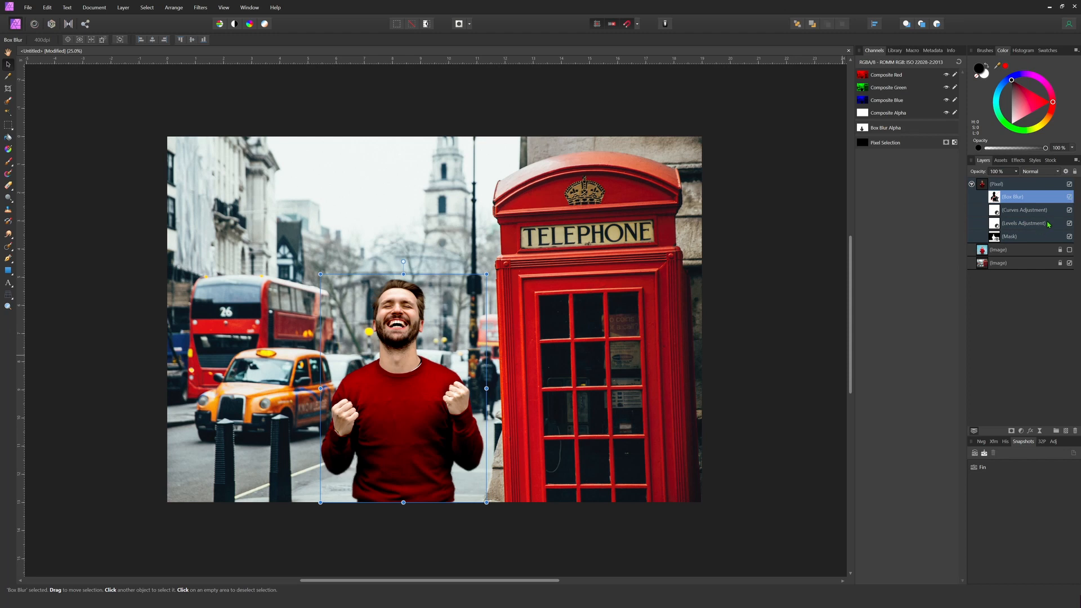
# Step: Add a Curves adjustment above the man's pixel layer, moving the master black point slightly inward and the white point to X 0.967
pyautogui.click(1015, 188)
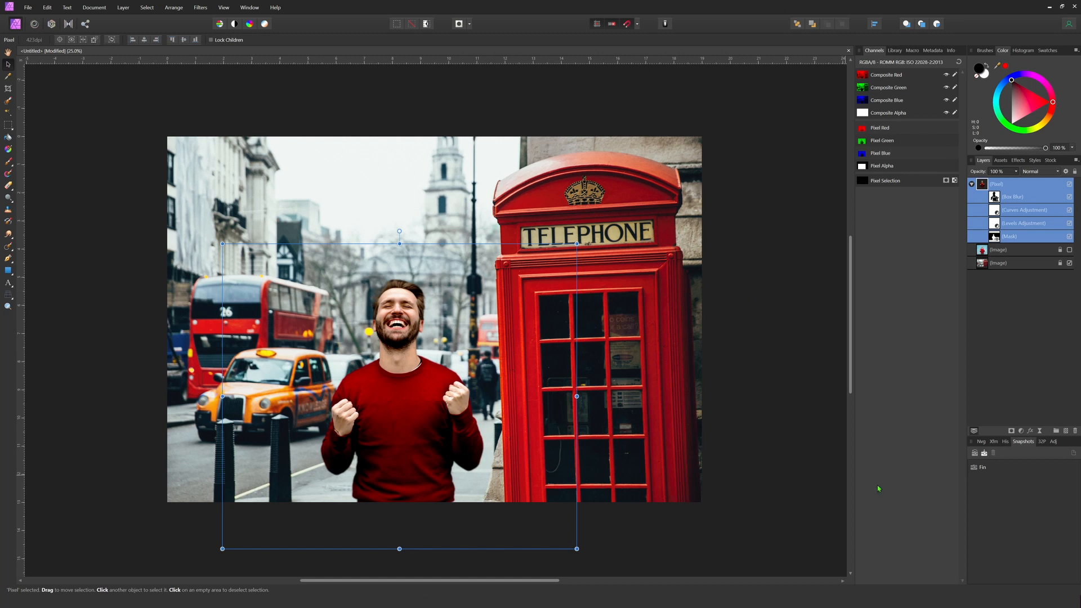
pyautogui.click(1021, 431)
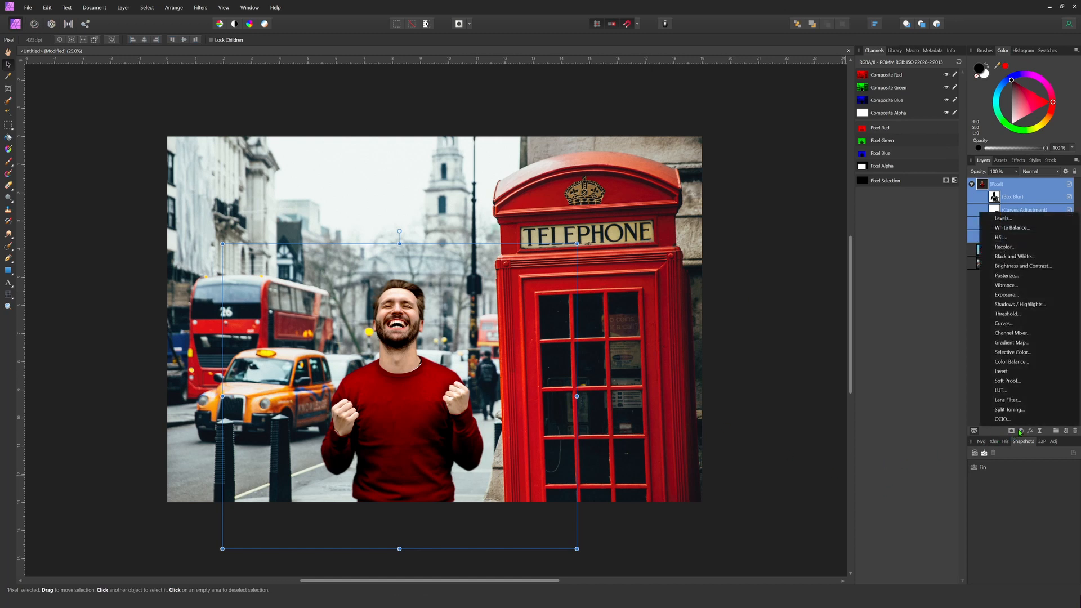
pyautogui.click(1008, 324)
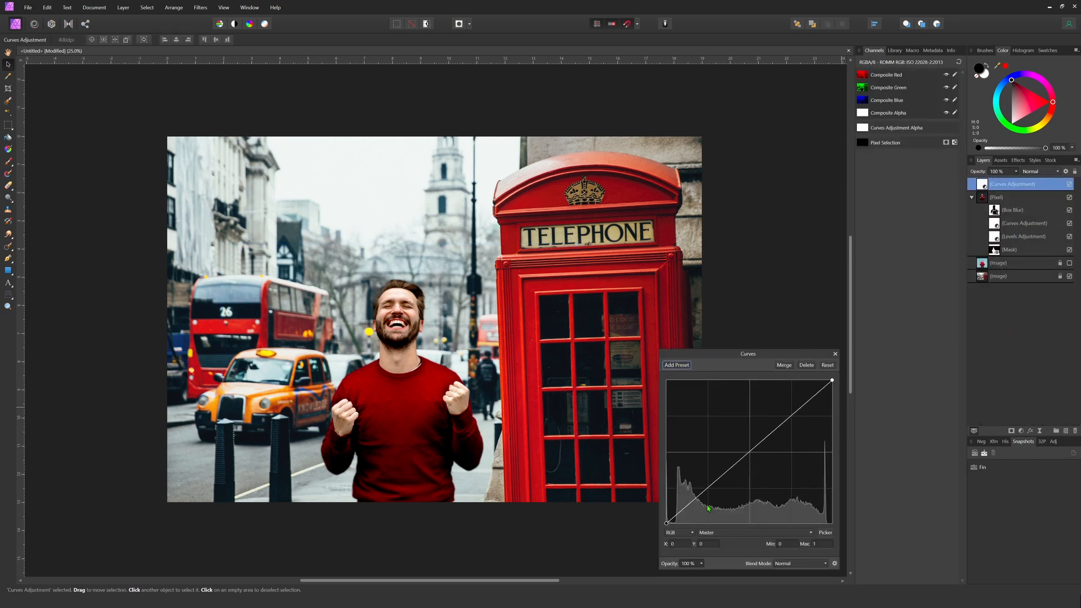
pyautogui.click(669, 523)
pyautogui.hotkey('ctrl', 'z')
pyautogui.moveTo(667, 524); pyautogui.dragTo(675, 525)
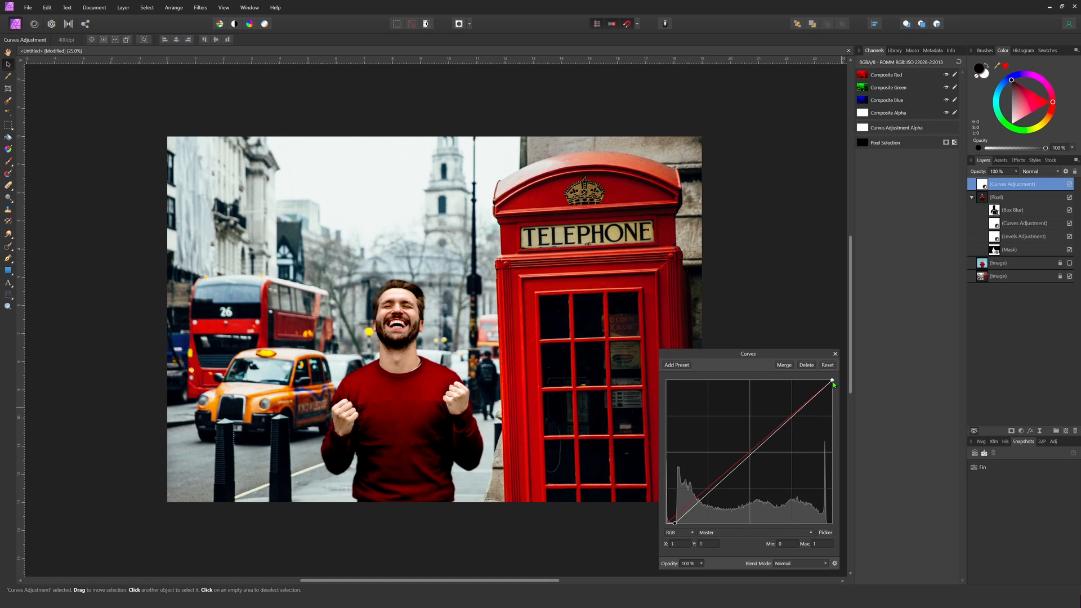
pyautogui.moveTo(831, 381); pyautogui.dragTo(828, 384)
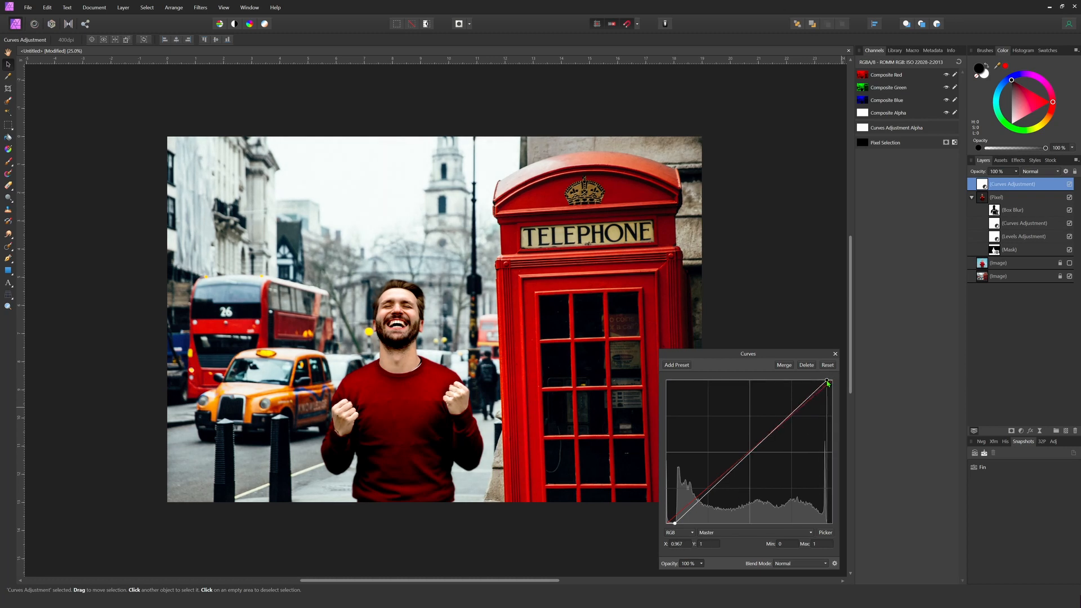
# Step: Shape the overall master curve with a shadow point at about (0.139, 0.124) and an upper point at about (0.668, 0.608)
pyautogui.click(692, 508)
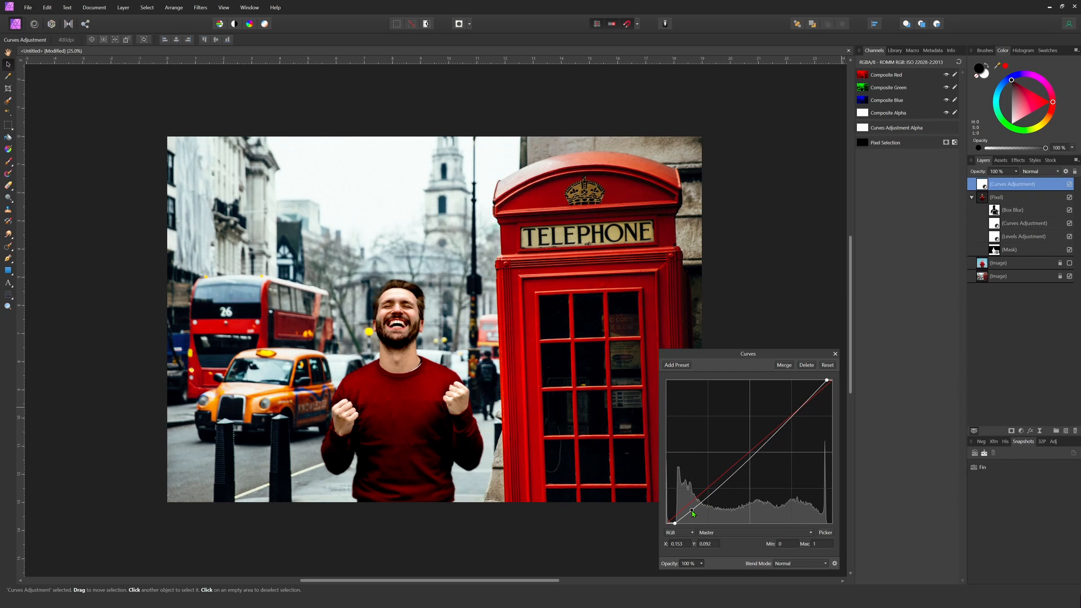
pyautogui.moveTo(692, 508); pyautogui.dragTo(691, 506)
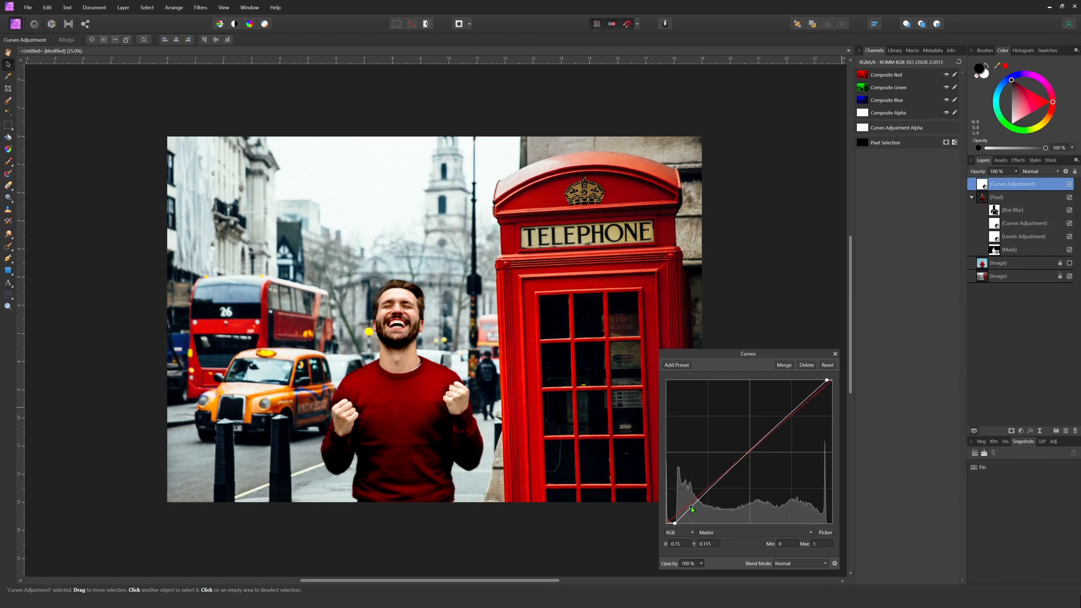
pyautogui.moveTo(691, 509); pyautogui.dragTo(690, 508)
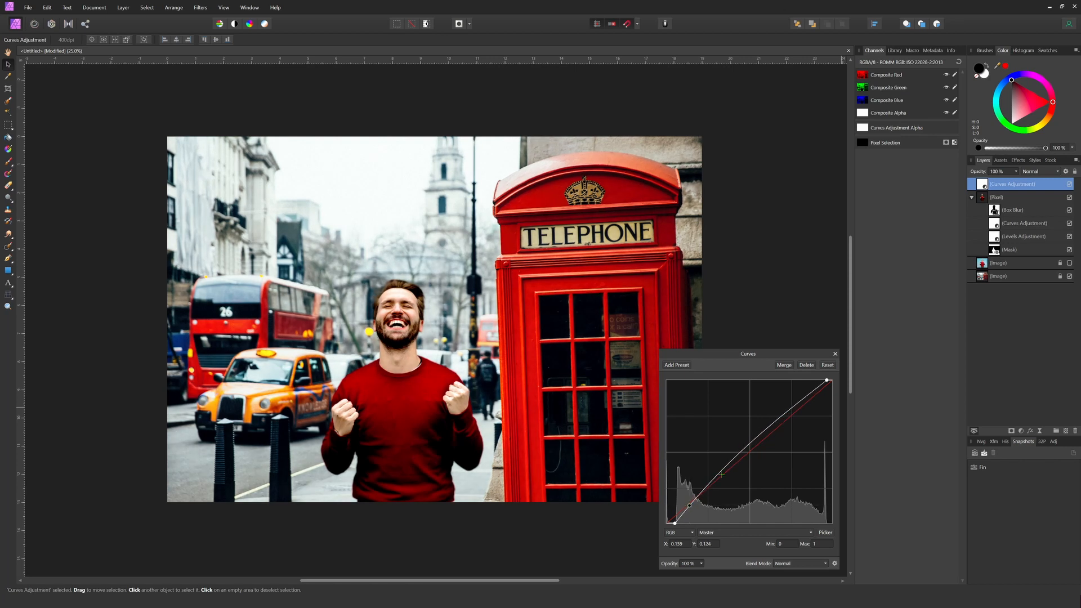
pyautogui.moveTo(763, 433); pyautogui.dragTo(777, 436)
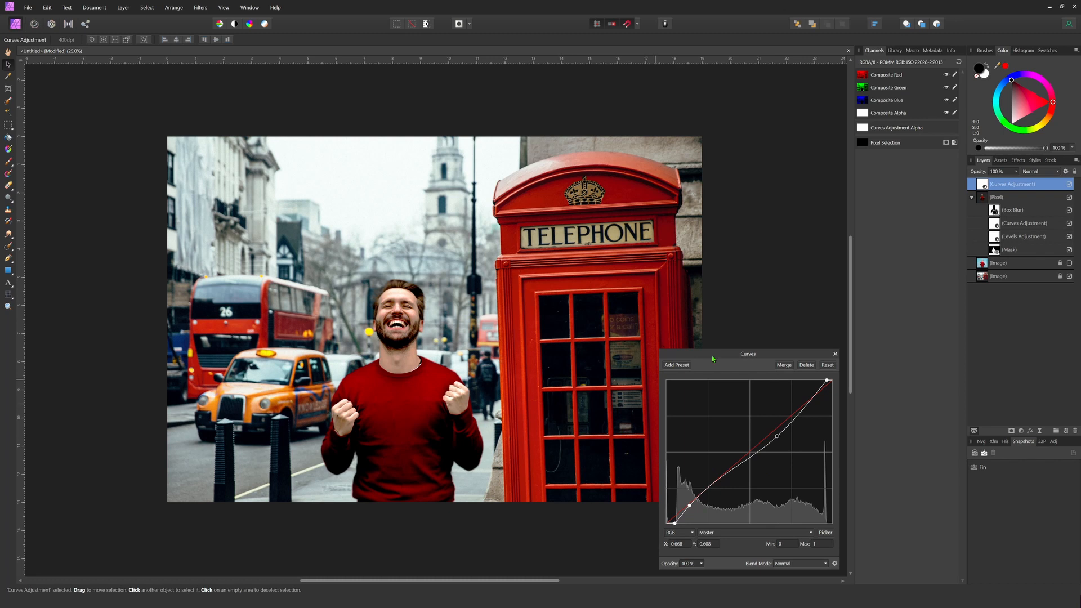
pyautogui.click(834, 354)
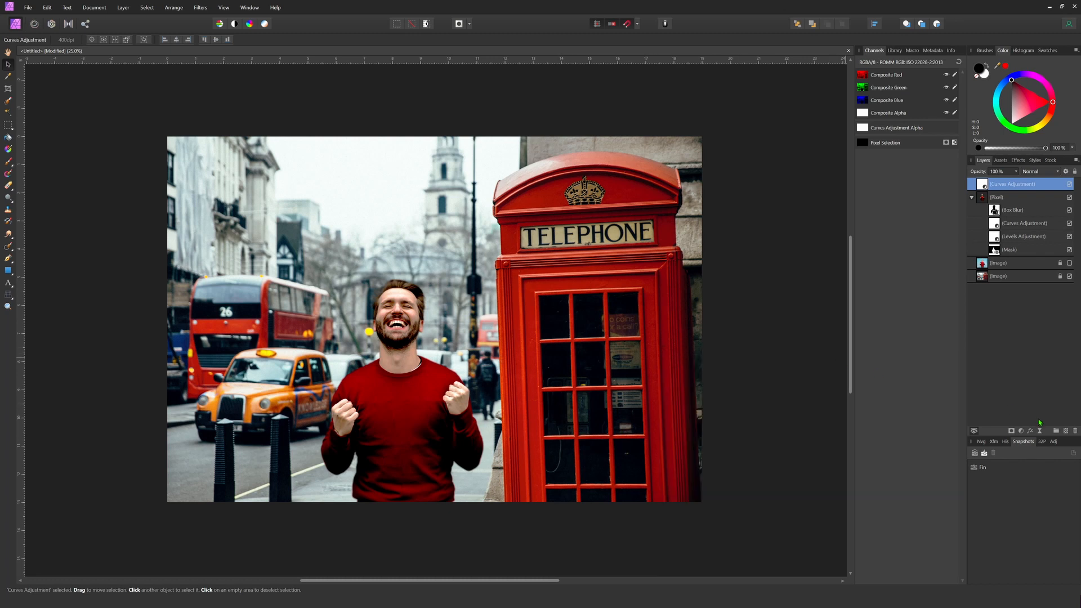
# Step: Add a Color Balance adjustment on top with the midtones' Cyan/Red at 14 % and Yellow/Blue at 11 %
pyautogui.click(1022, 432)
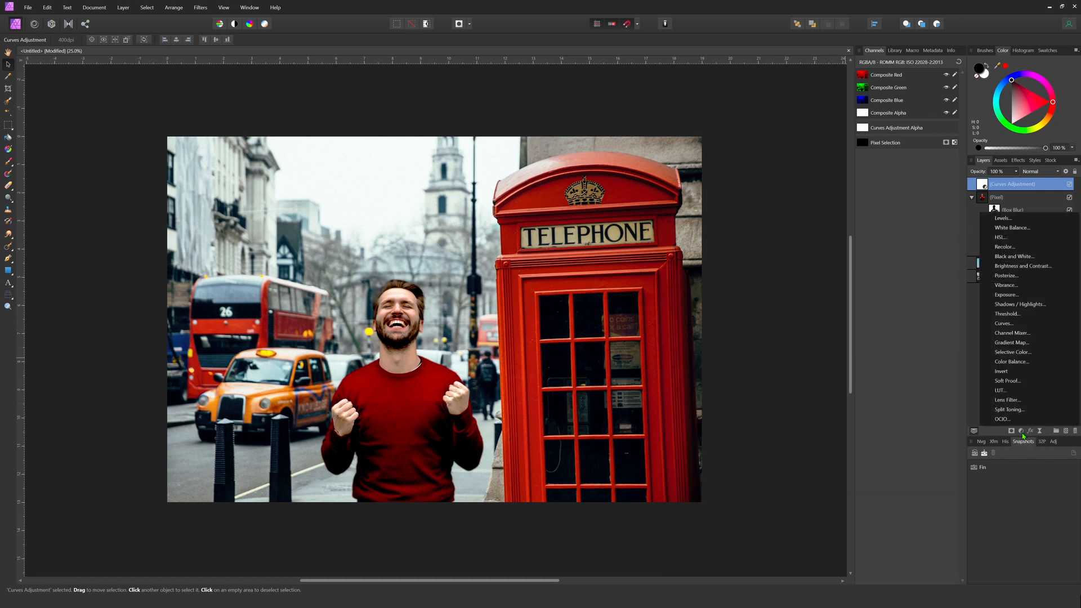
pyautogui.click(1021, 363)
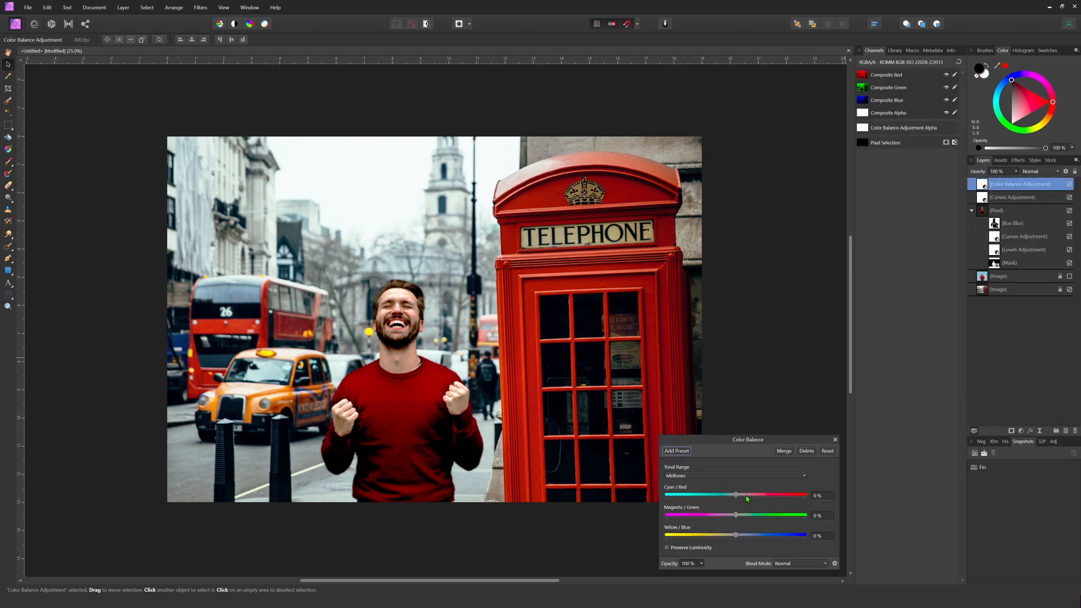
pyautogui.moveTo(735, 496); pyautogui.dragTo(747, 496)
pyautogui.moveTo(736, 535); pyautogui.dragTo(744, 535)
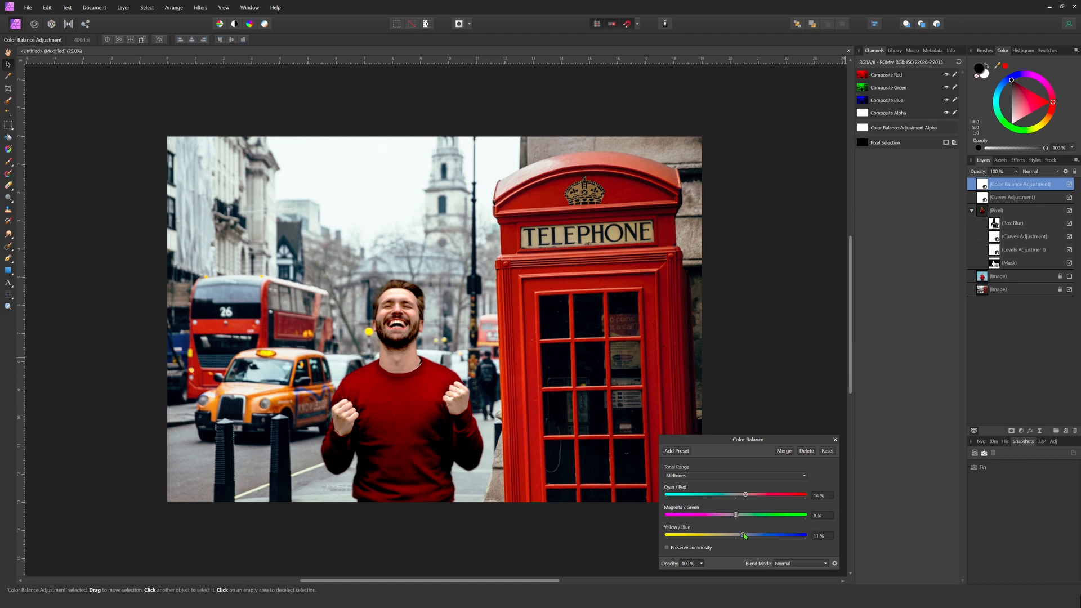
# Step: Fine-tune the Yellow/Blue and Cyan/Red balance of the shadows in the Color Balance adjustment and close its settings
pyautogui.click(757, 476)
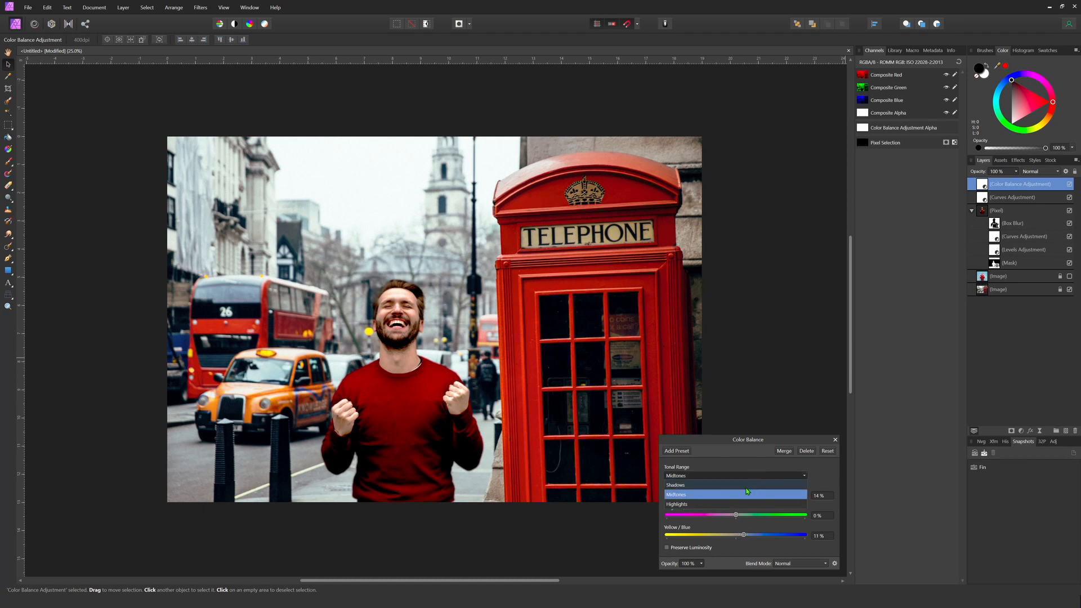
pyautogui.click(746, 486)
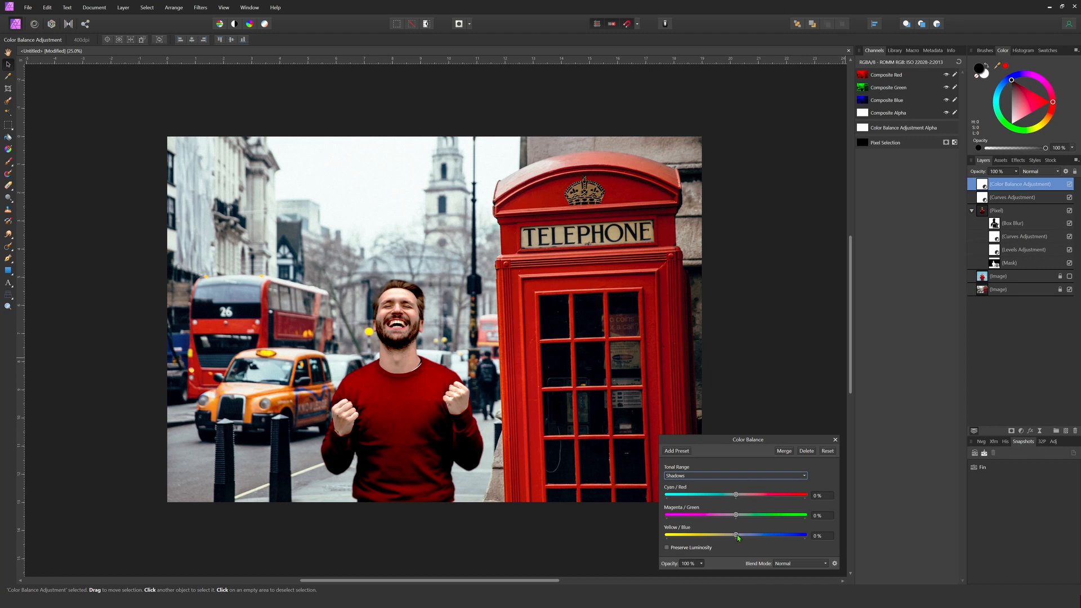
pyautogui.moveTo(736, 534); pyautogui.dragTo(737, 497)
pyautogui.click(835, 439)
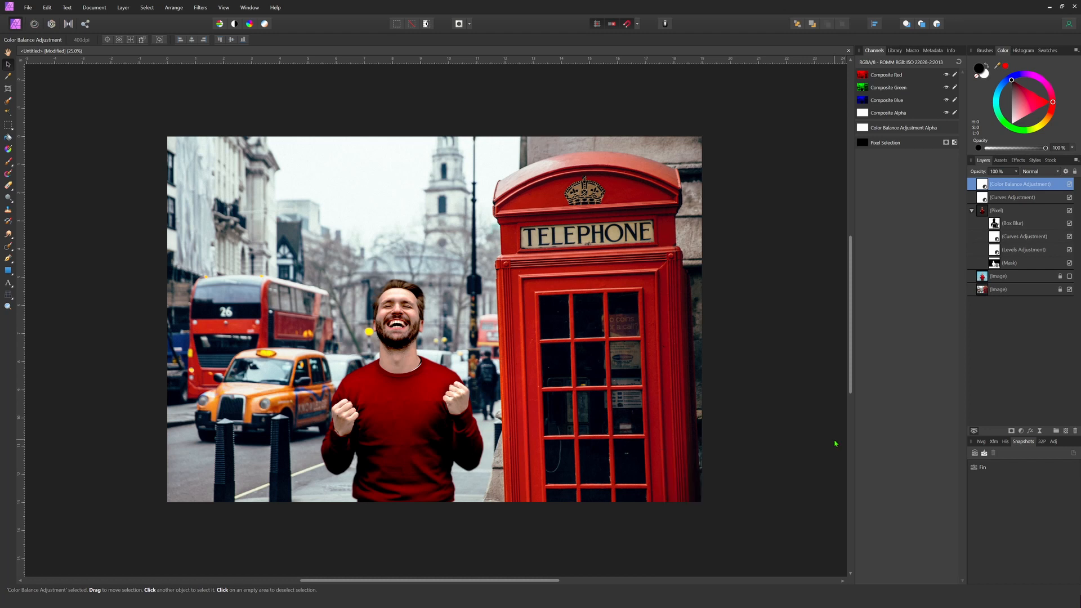